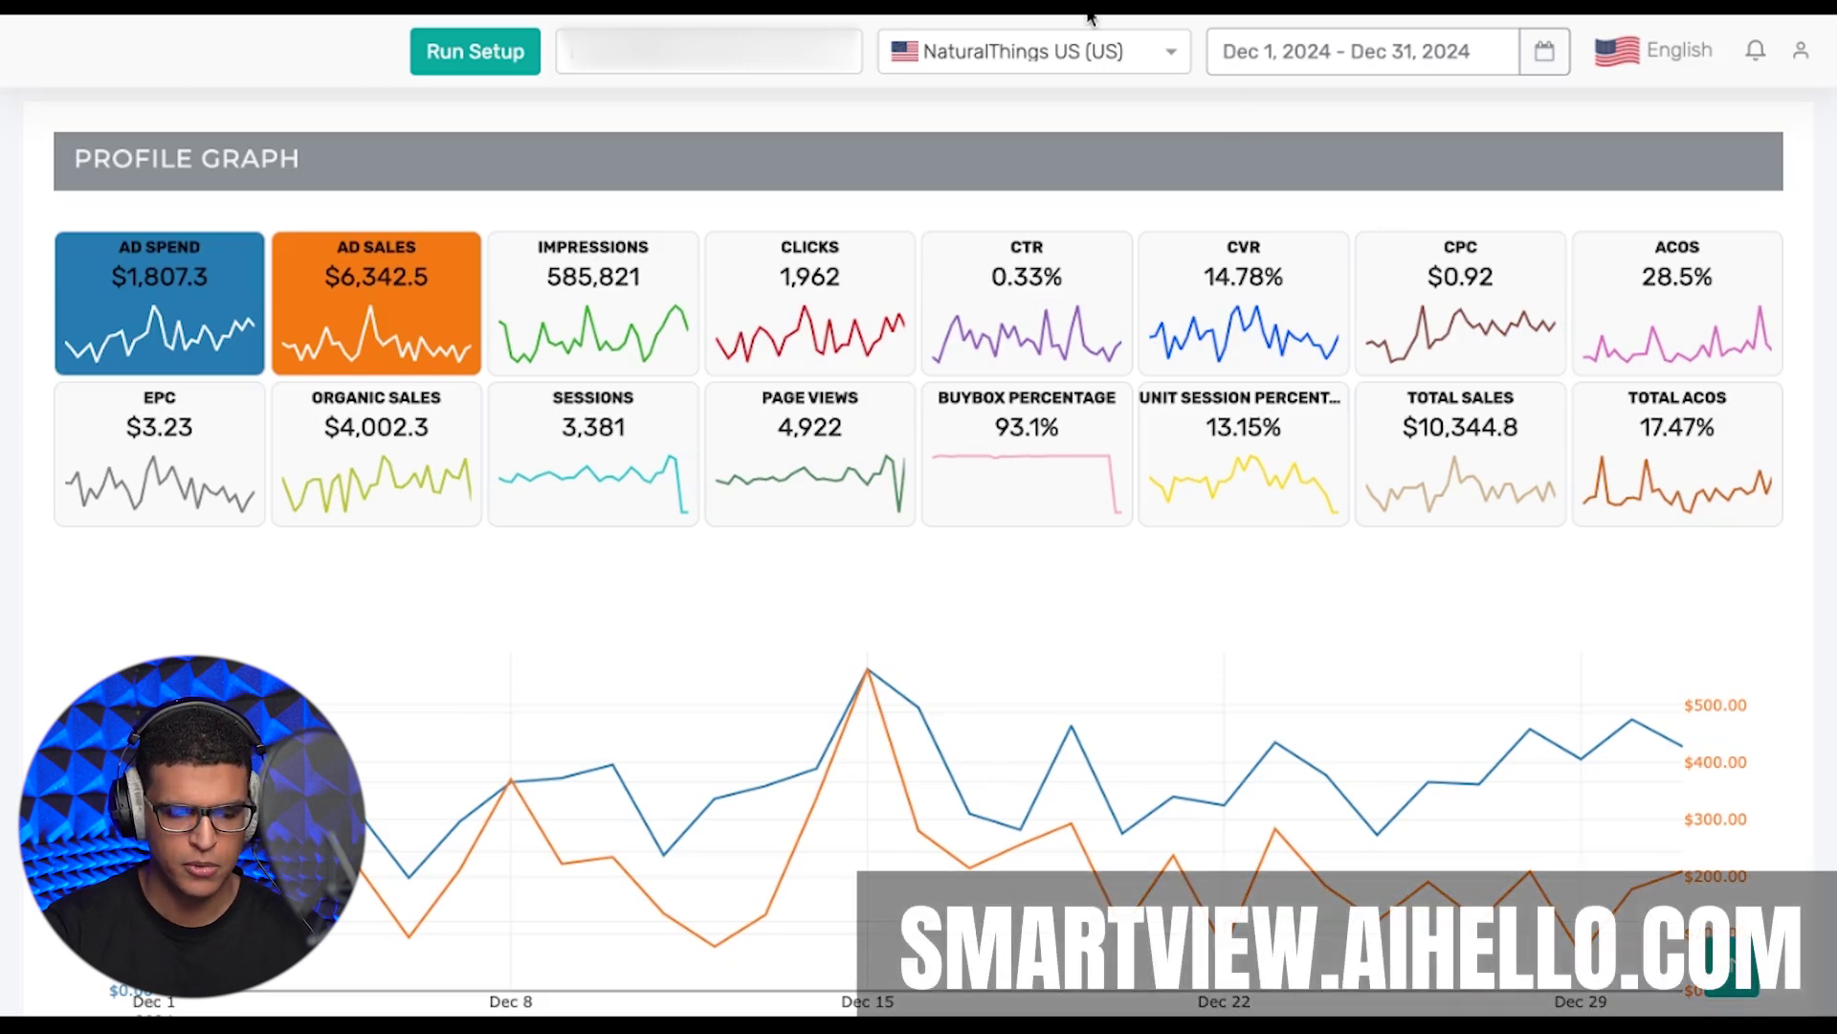
Plot Impressions and Clicks on the profile chart, then reveal Insights showing $10,344.8 sales and 3,381 sessions.
{"action": "mouse_move", "coordinate": [1059, 836]}
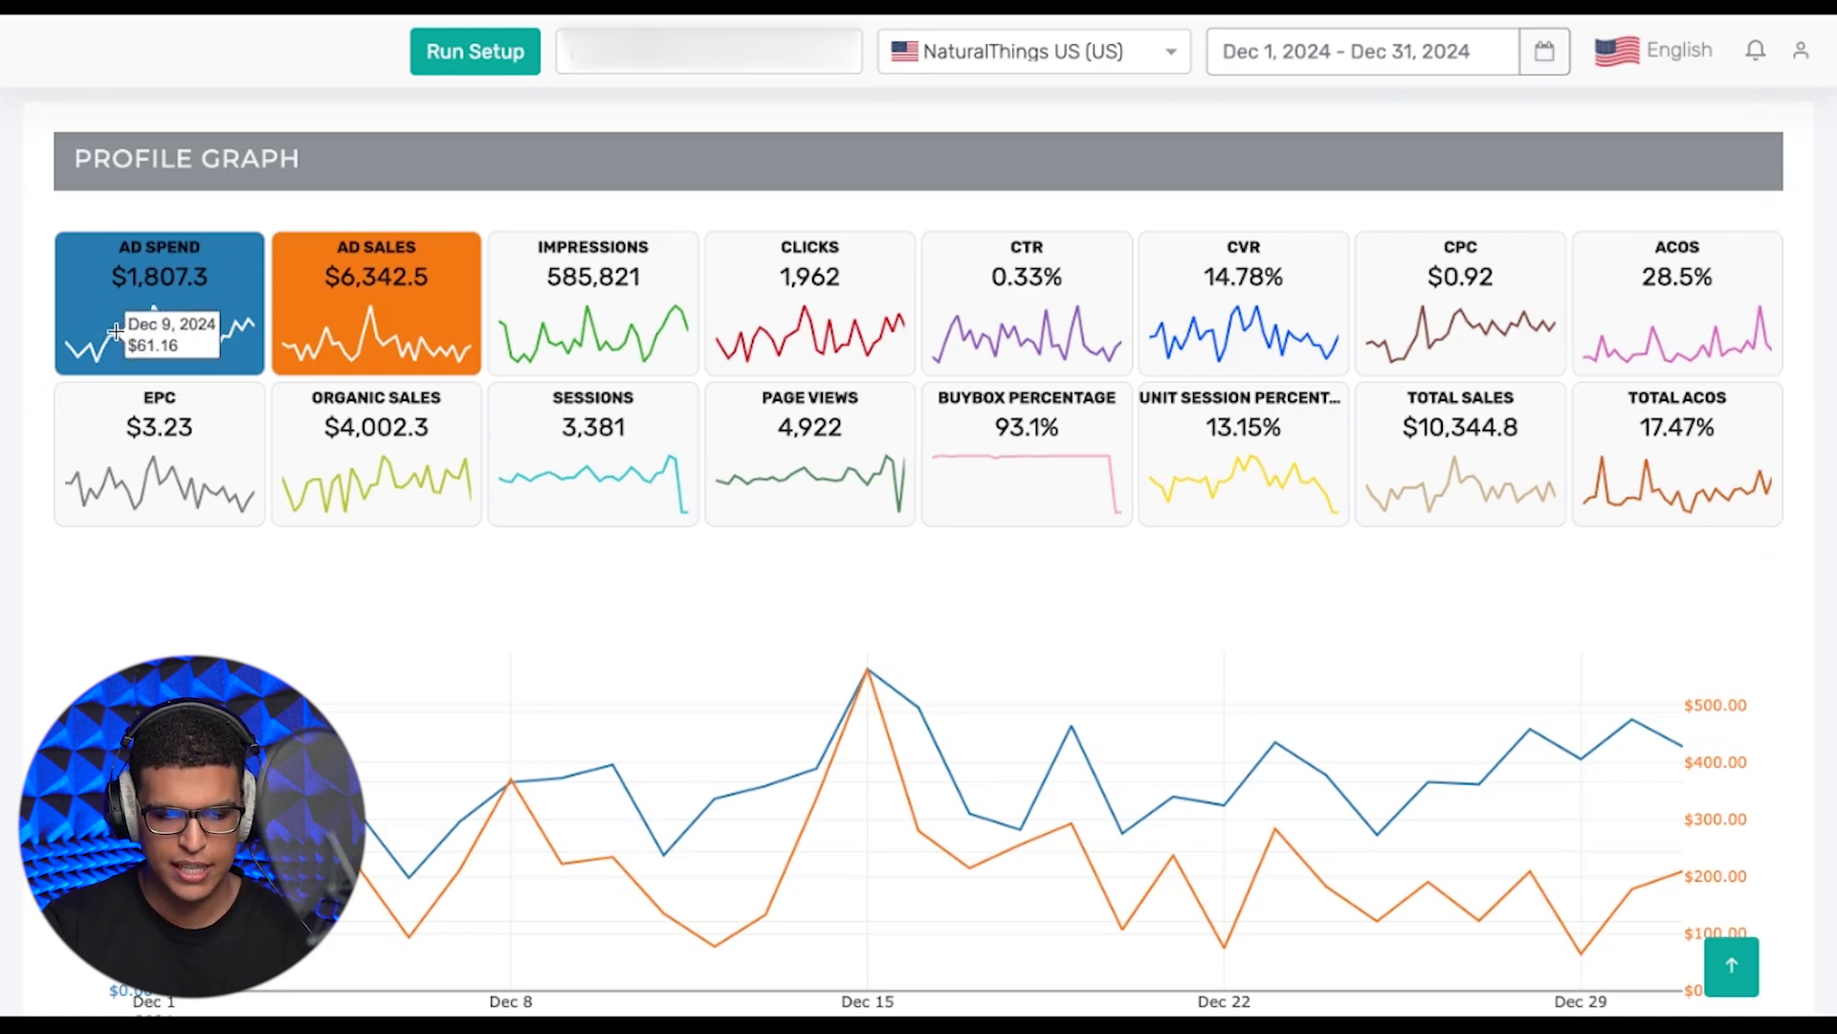
{"action": "mouse_move", "coordinate": [365, 305]}
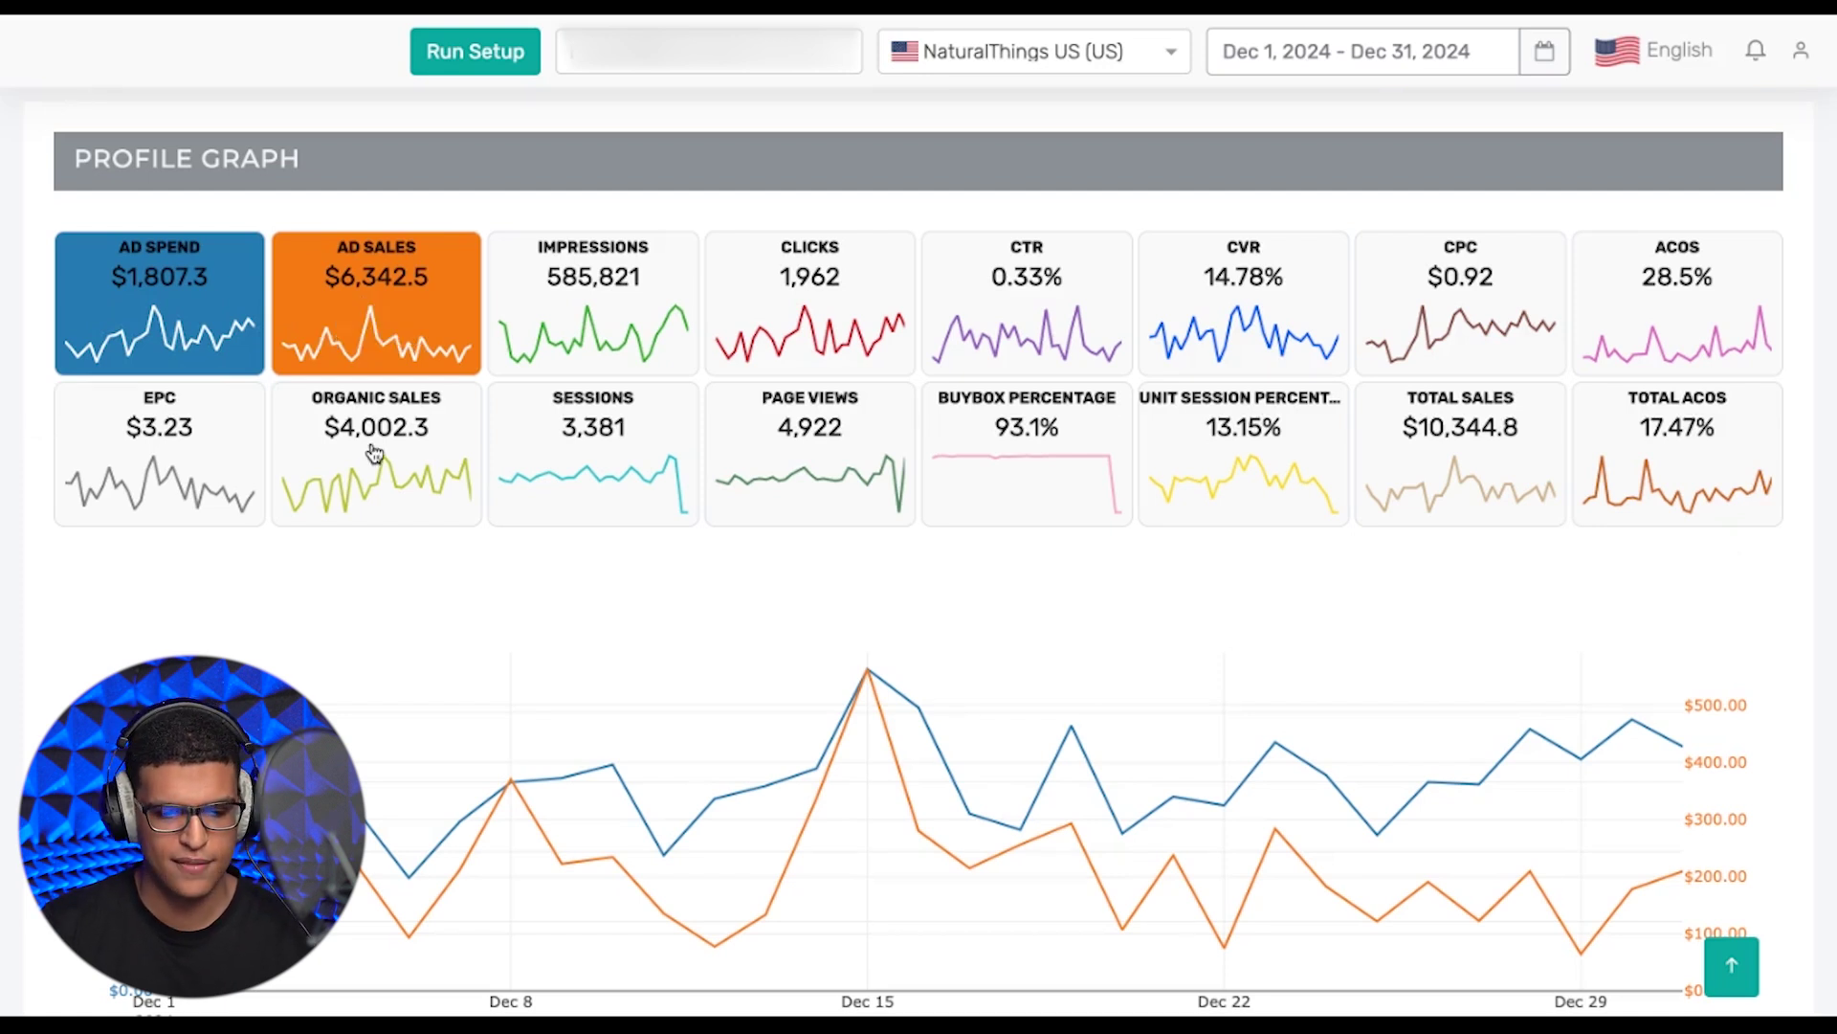
{"action": "mouse_move", "coordinate": [1655, 466]}
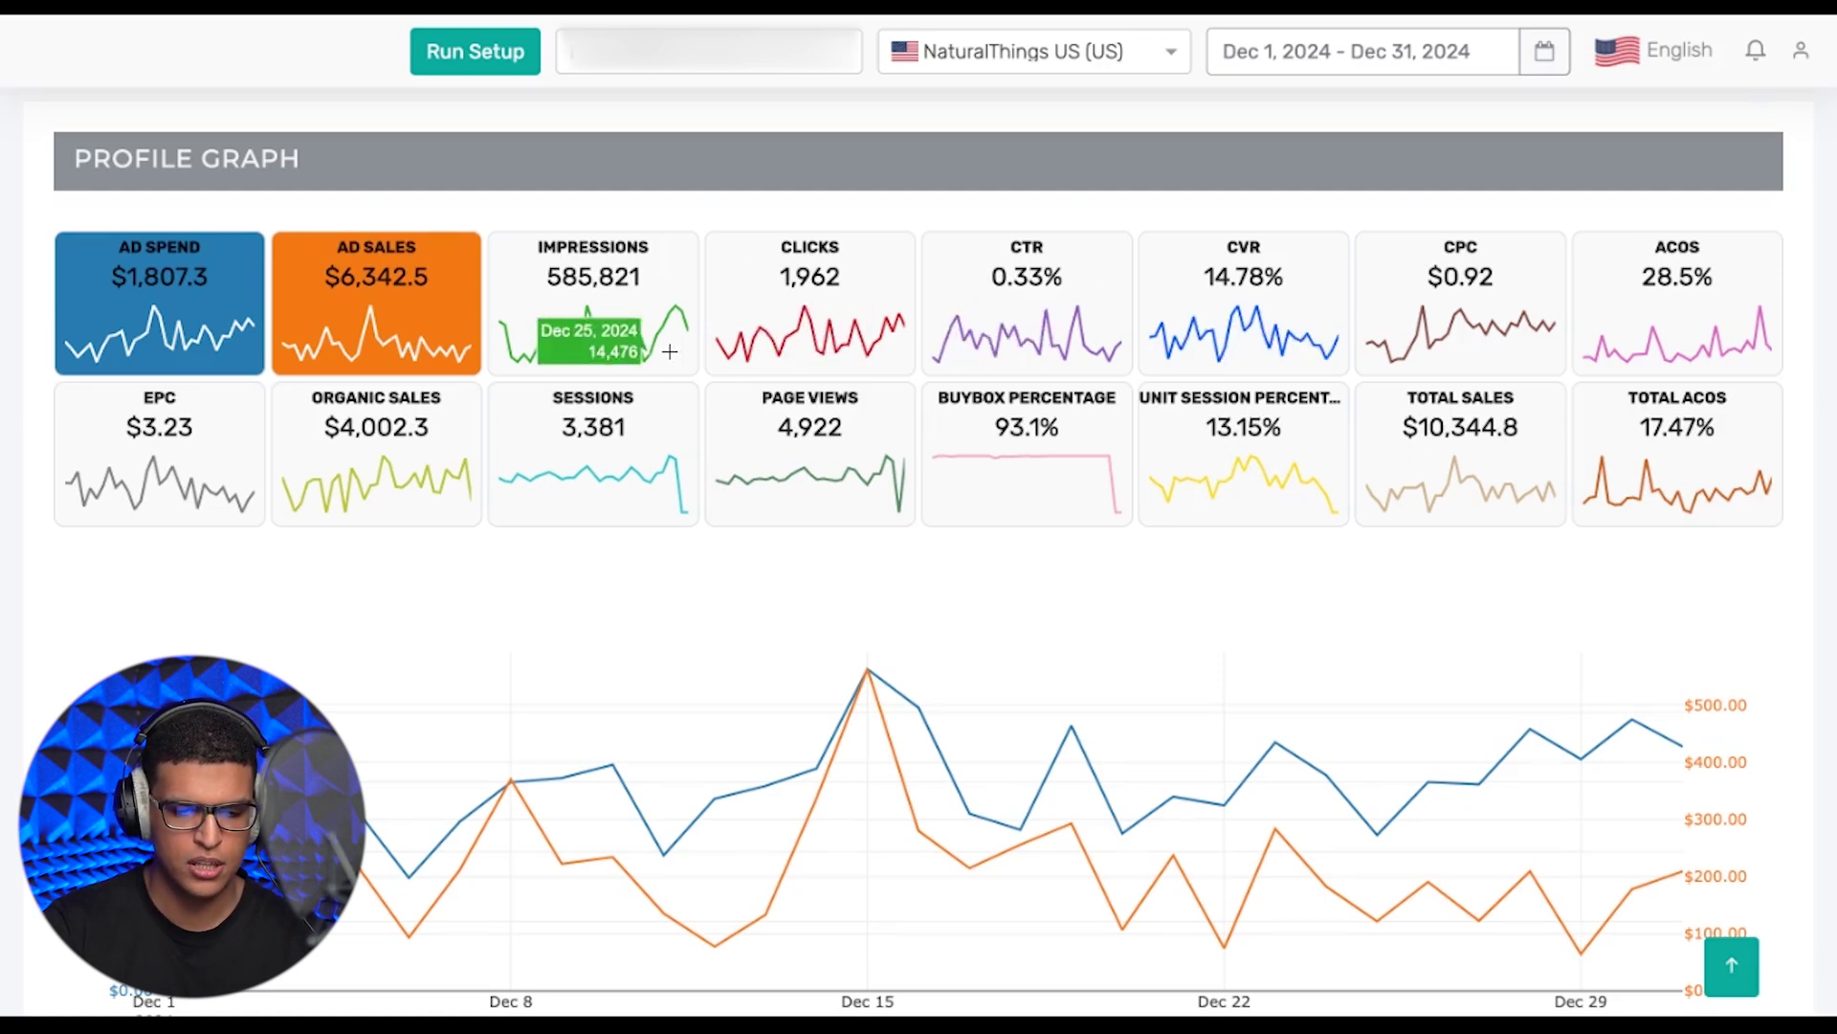
{"action": "left_click", "coordinate": [622, 346]}
{"action": "left_click", "coordinate": [853, 352]}
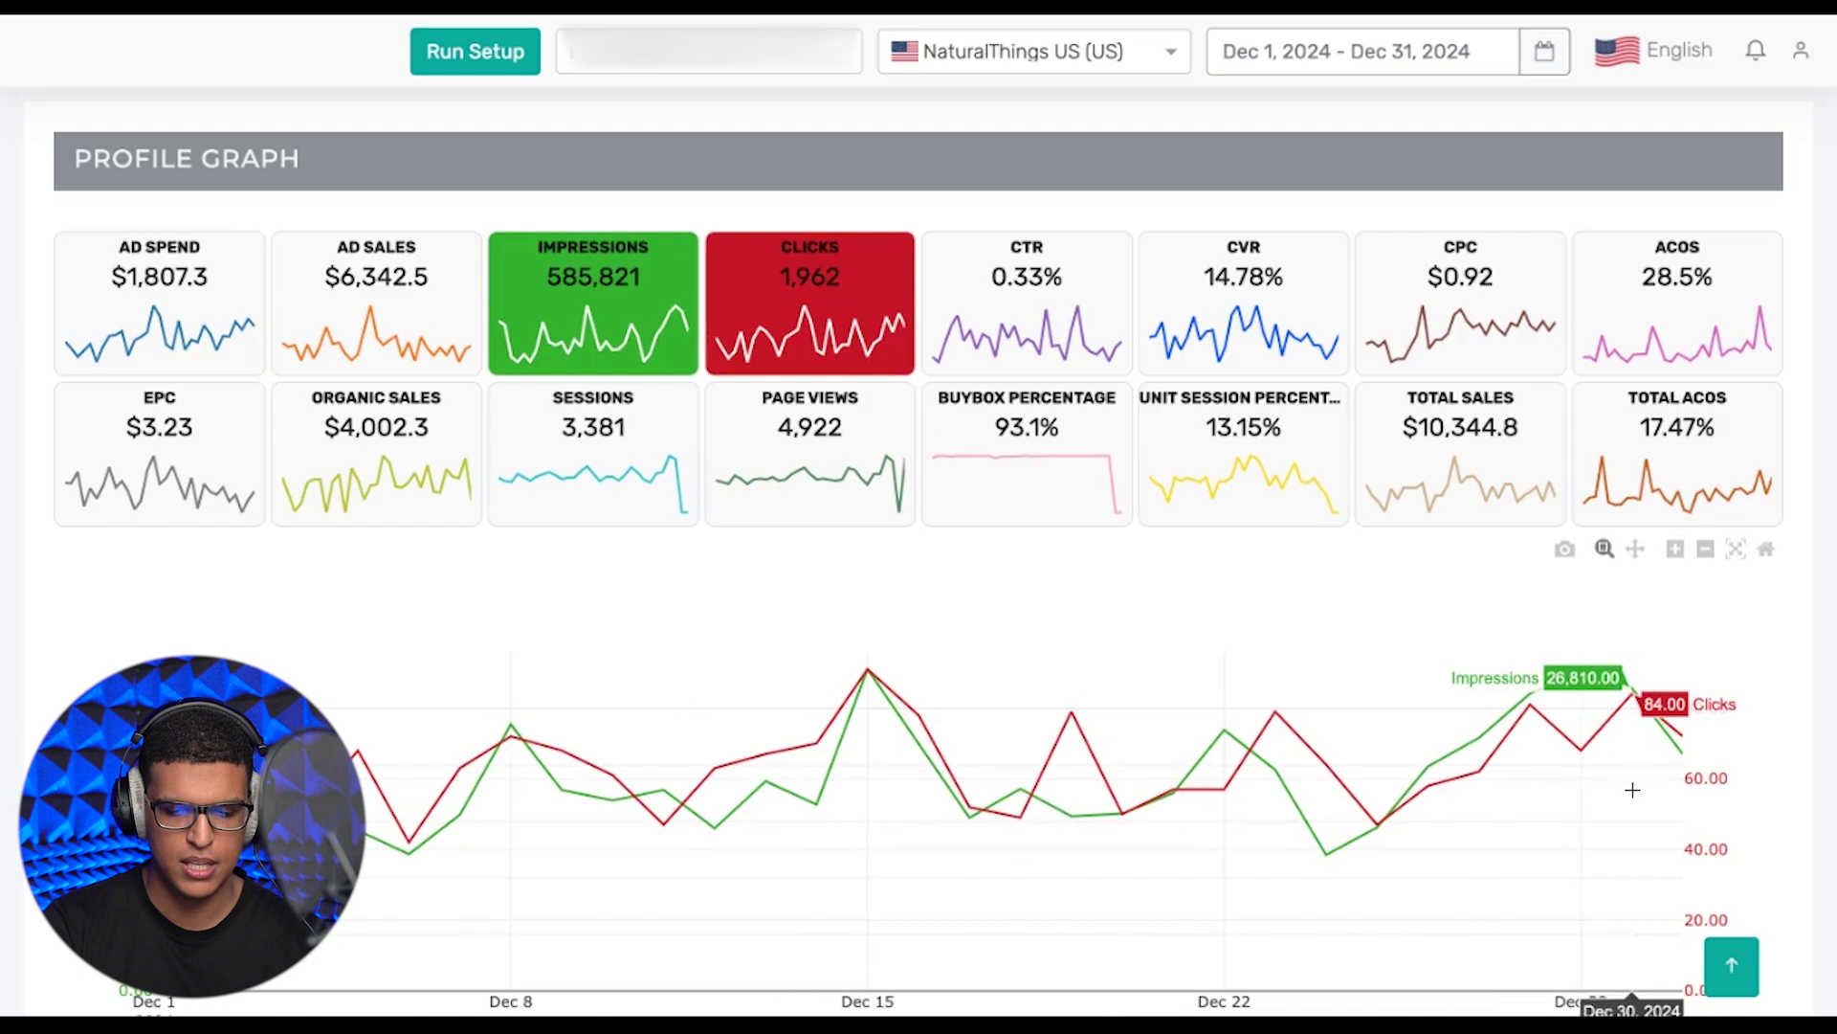
{"action": "scroll", "coordinate": [1670, 784], "scroll_direction": "down", "scroll_amount": 10}
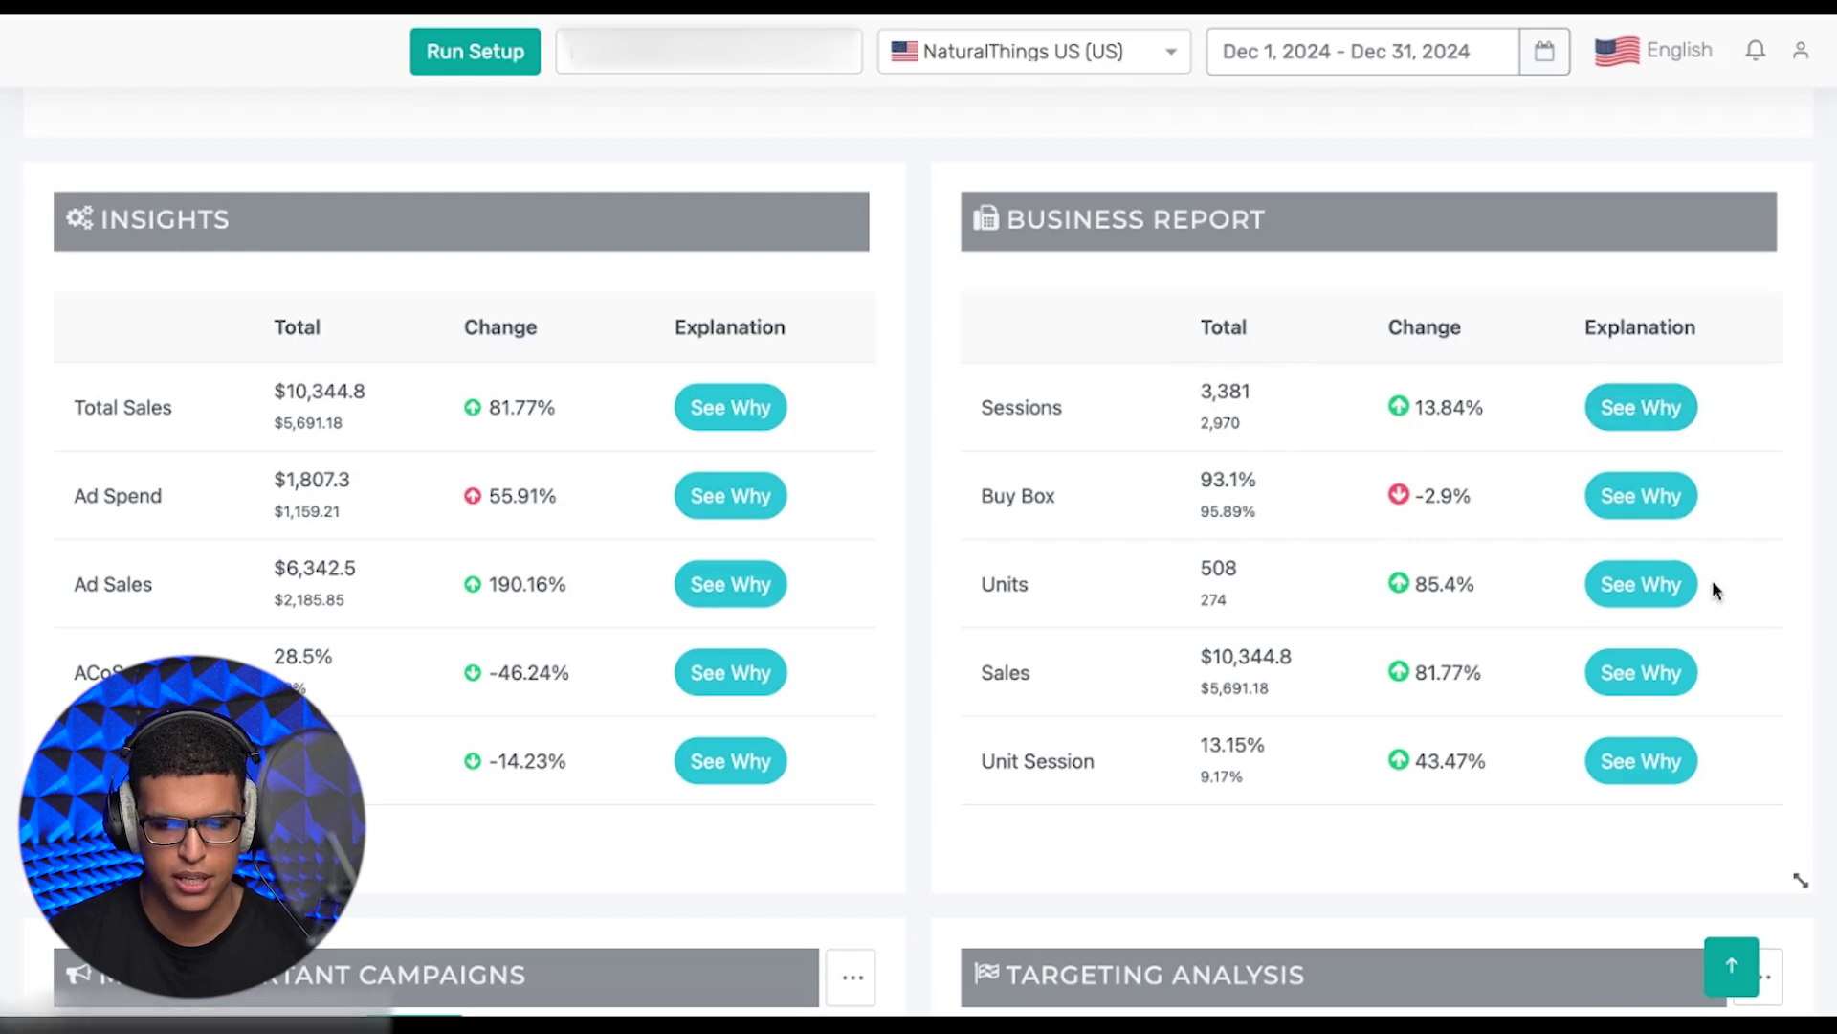
Check the Most Important Campaigns metric column choices without changes and scroll the table sideways.
{"action": "scroll", "coordinate": [1714, 584], "scroll_direction": "down", "scroll_amount": 4}
{"action": "scroll", "coordinate": [1713, 587], "scroll_direction": "down", "scroll_amount": 3}
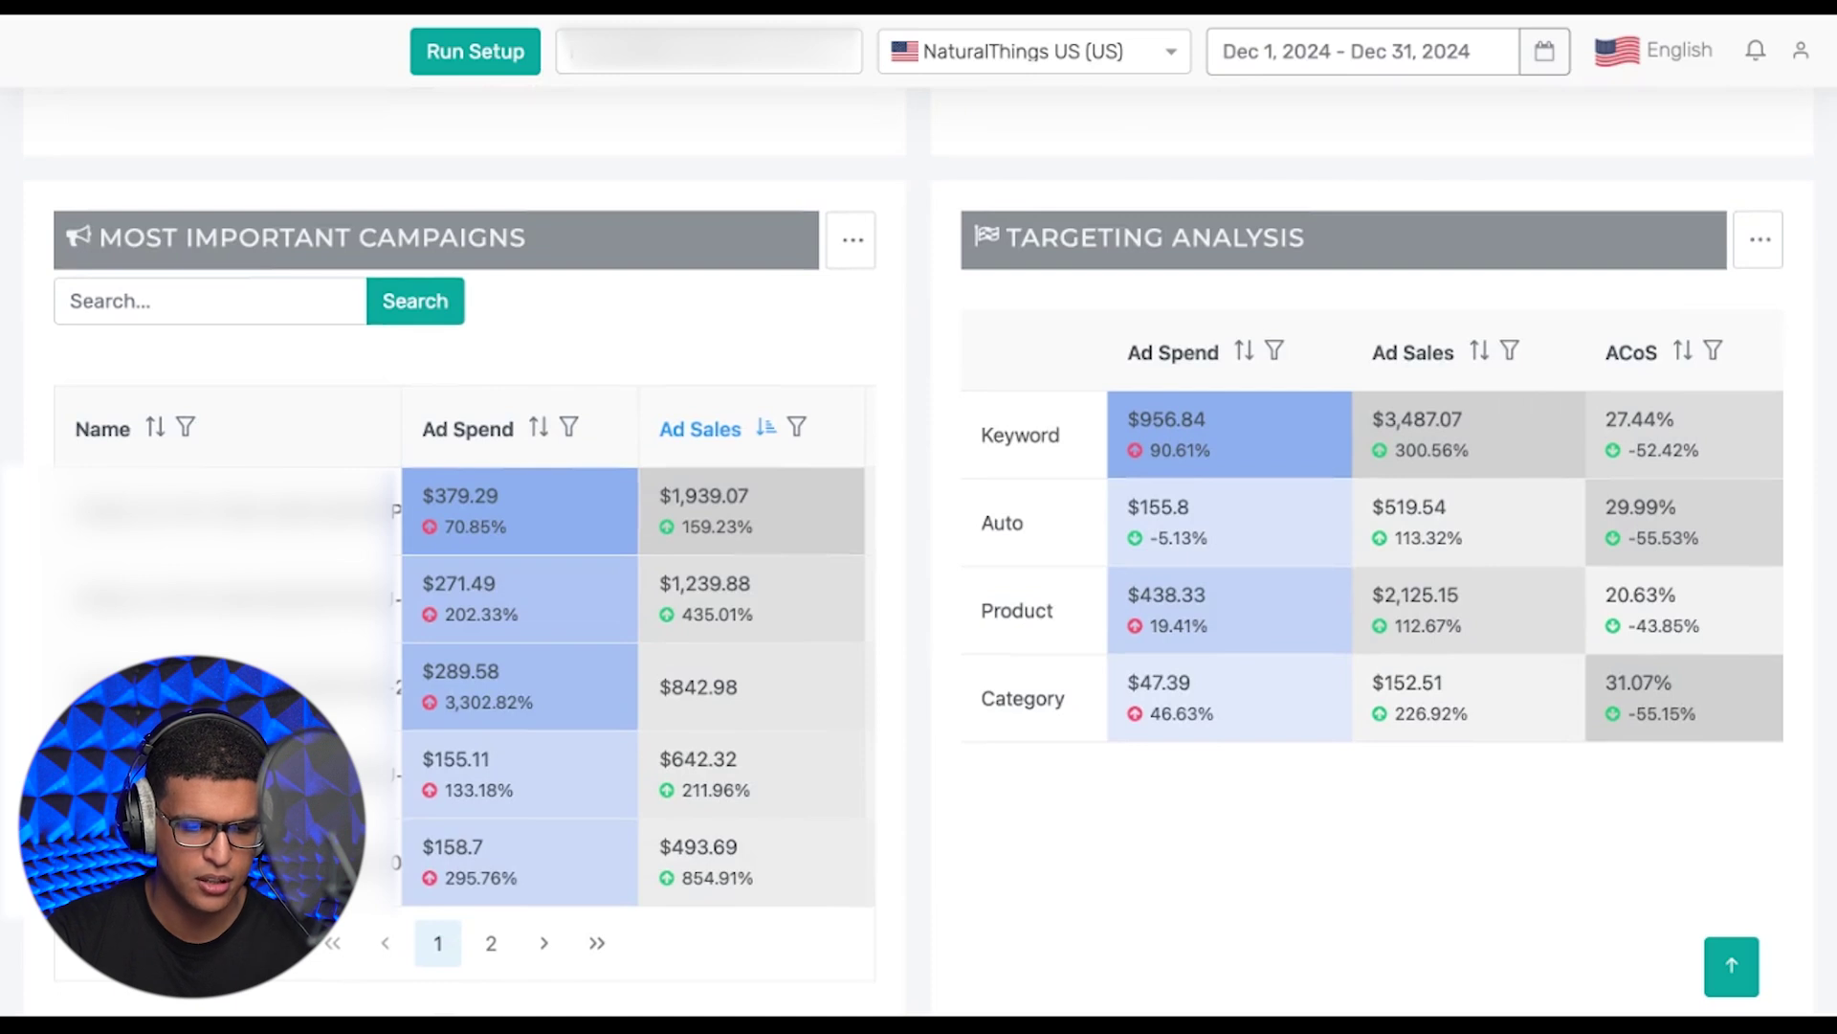
{"action": "left_click", "coordinate": [848, 241]}
{"action": "scroll", "coordinate": [830, 469], "scroll_direction": "down", "scroll_amount": 3}
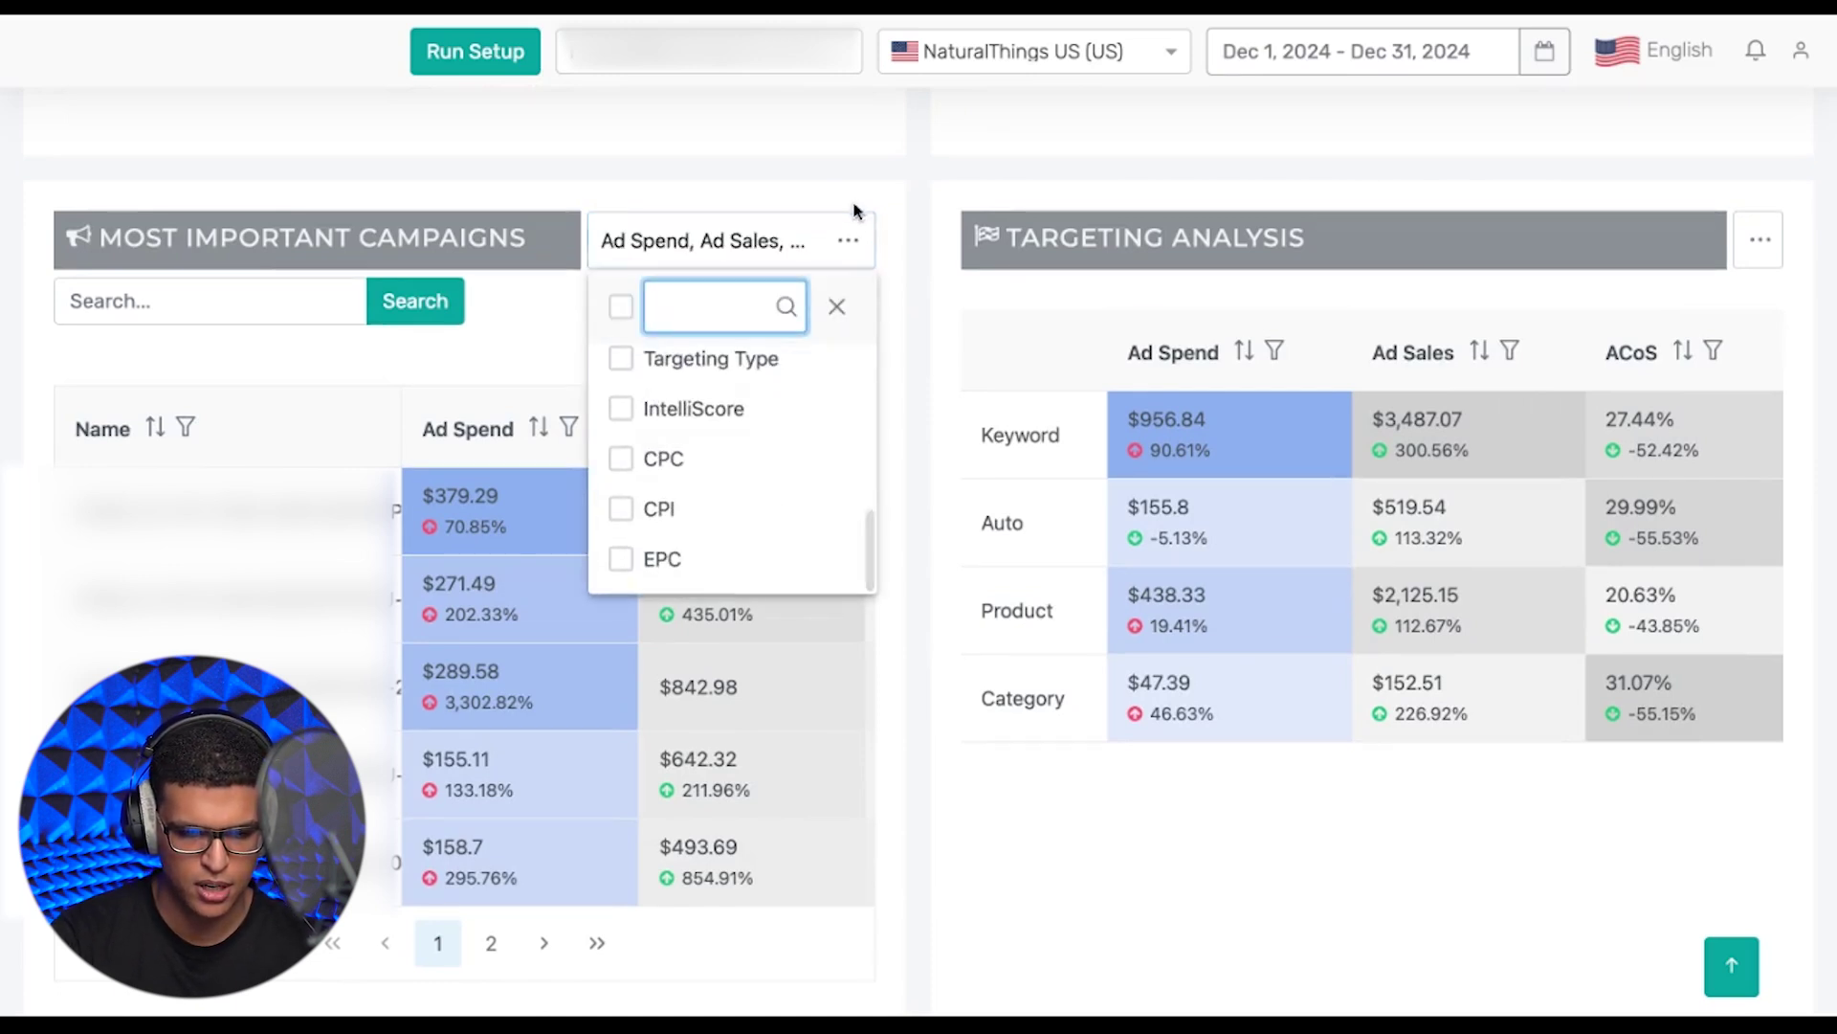
{"action": "left_click", "coordinate": [851, 239]}
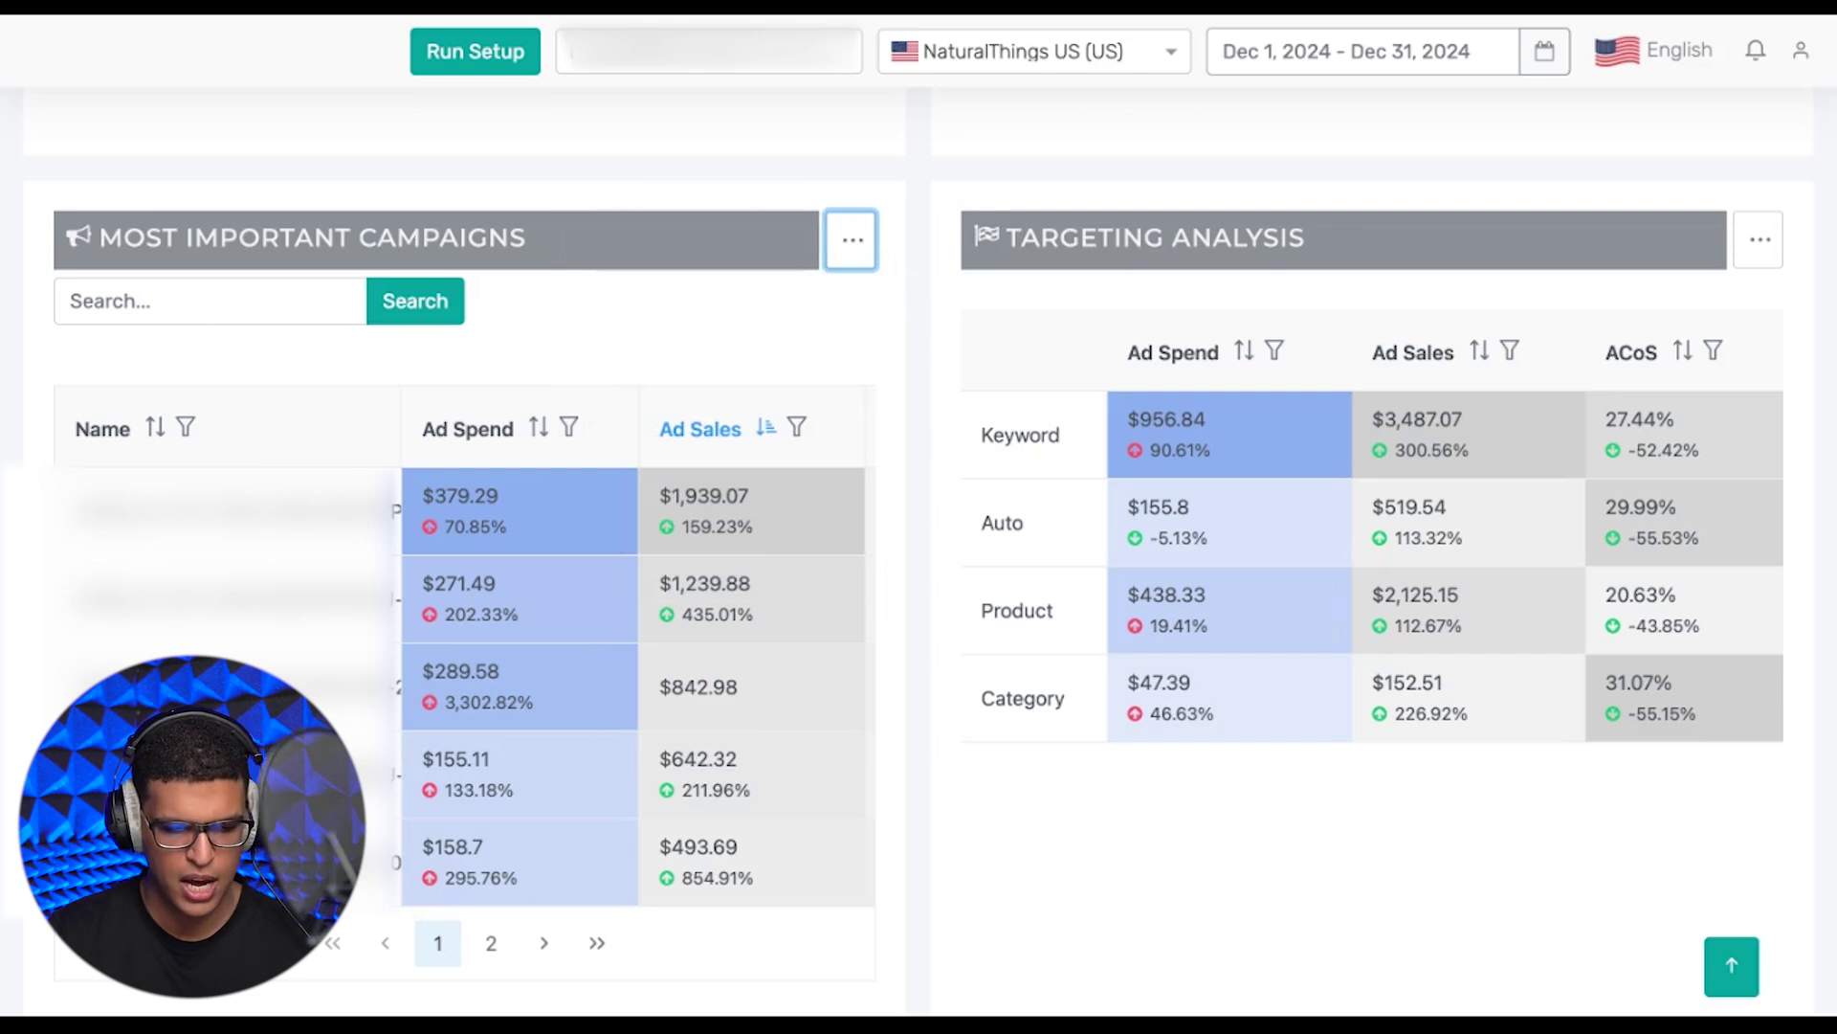
{"action": "scroll", "coordinate": [560, 632], "scroll_direction": "right", "scroll_amount": 3}
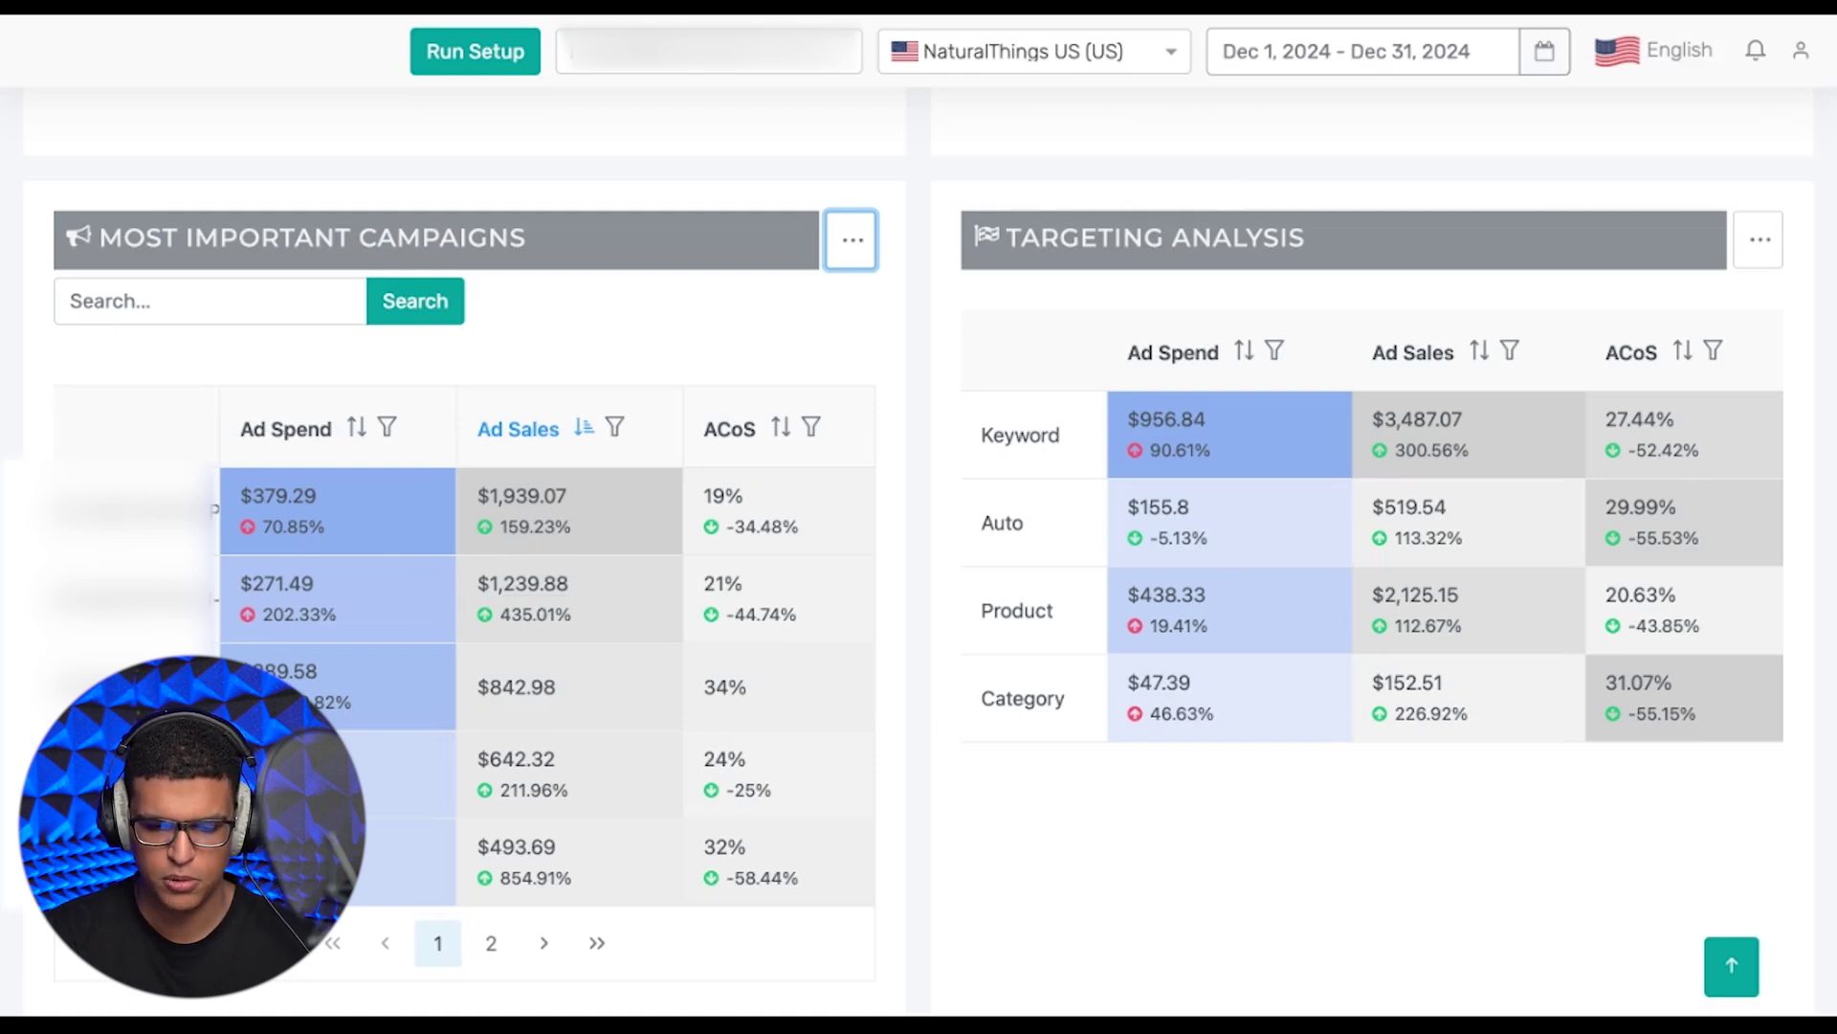
Check the Targeting Analysis metric columns, then scroll down to Product Overview and Organic Tracker.
{"action": "left_click", "coordinate": [1756, 244]}
{"action": "left_click", "coordinate": [1757, 244]}
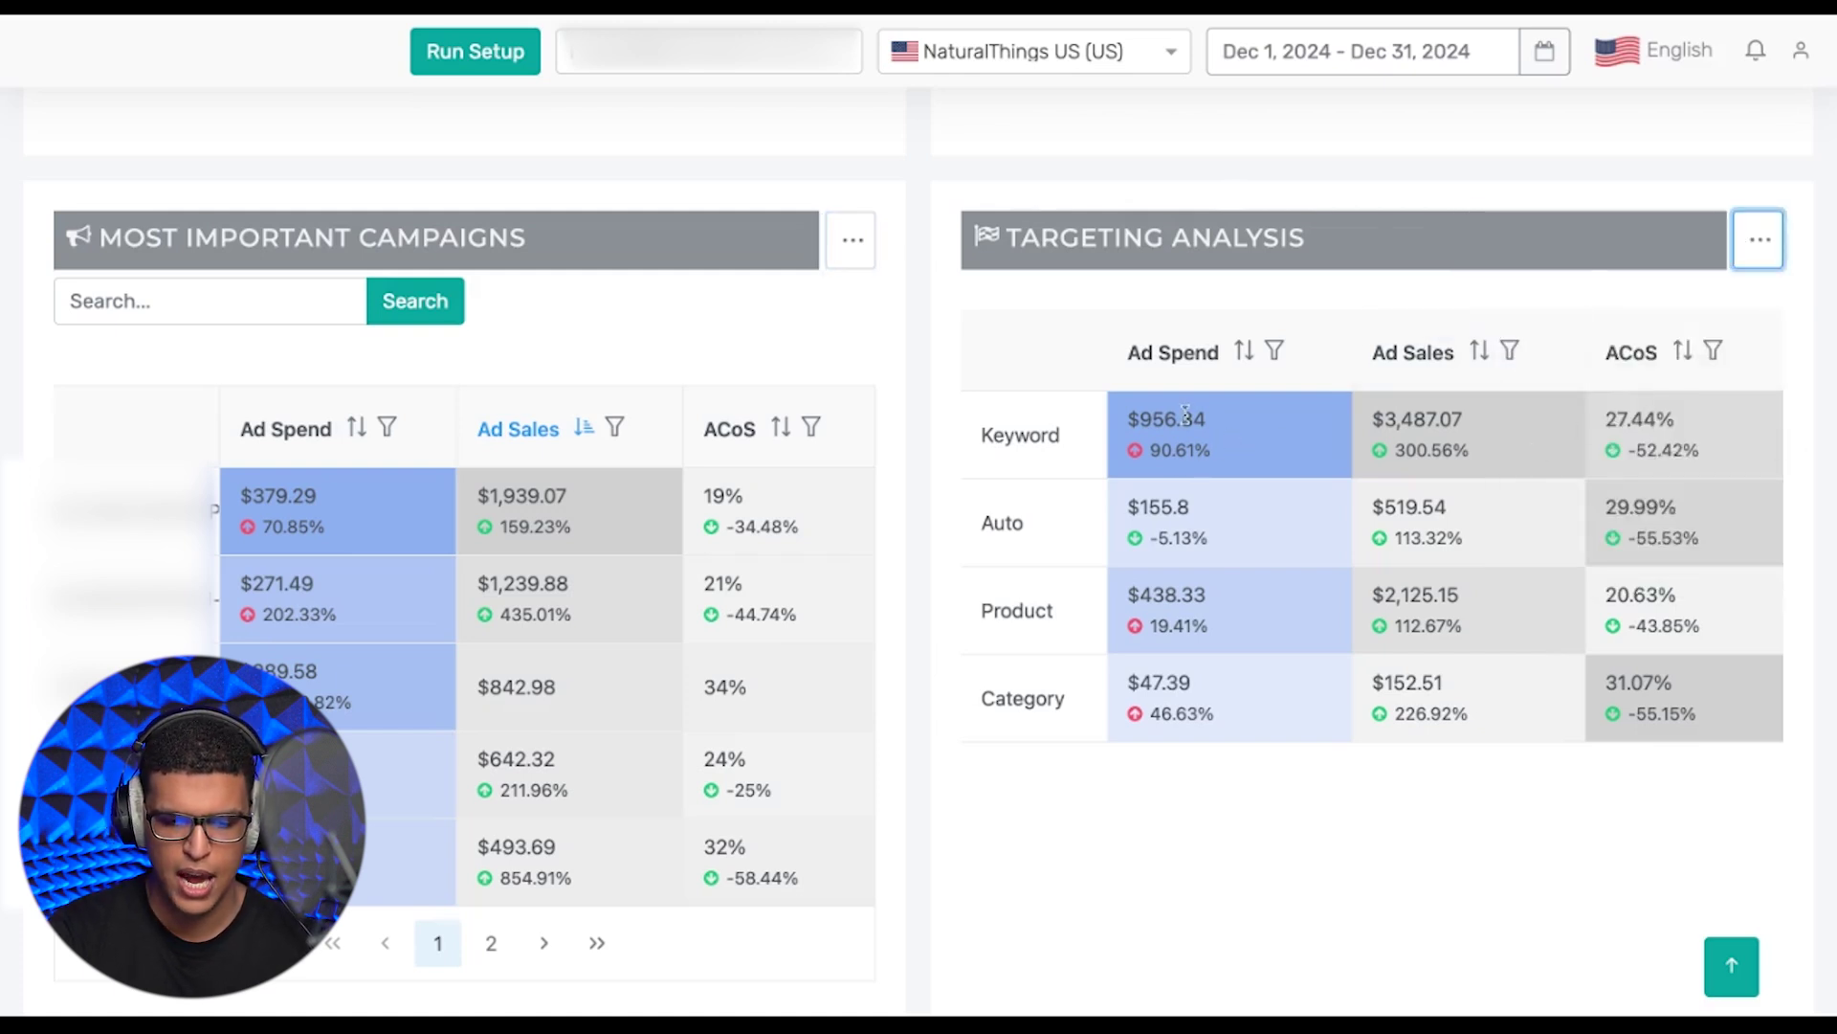
{"action": "scroll", "coordinate": [1272, 736], "scroll_direction": "down", "scroll_amount": 5}
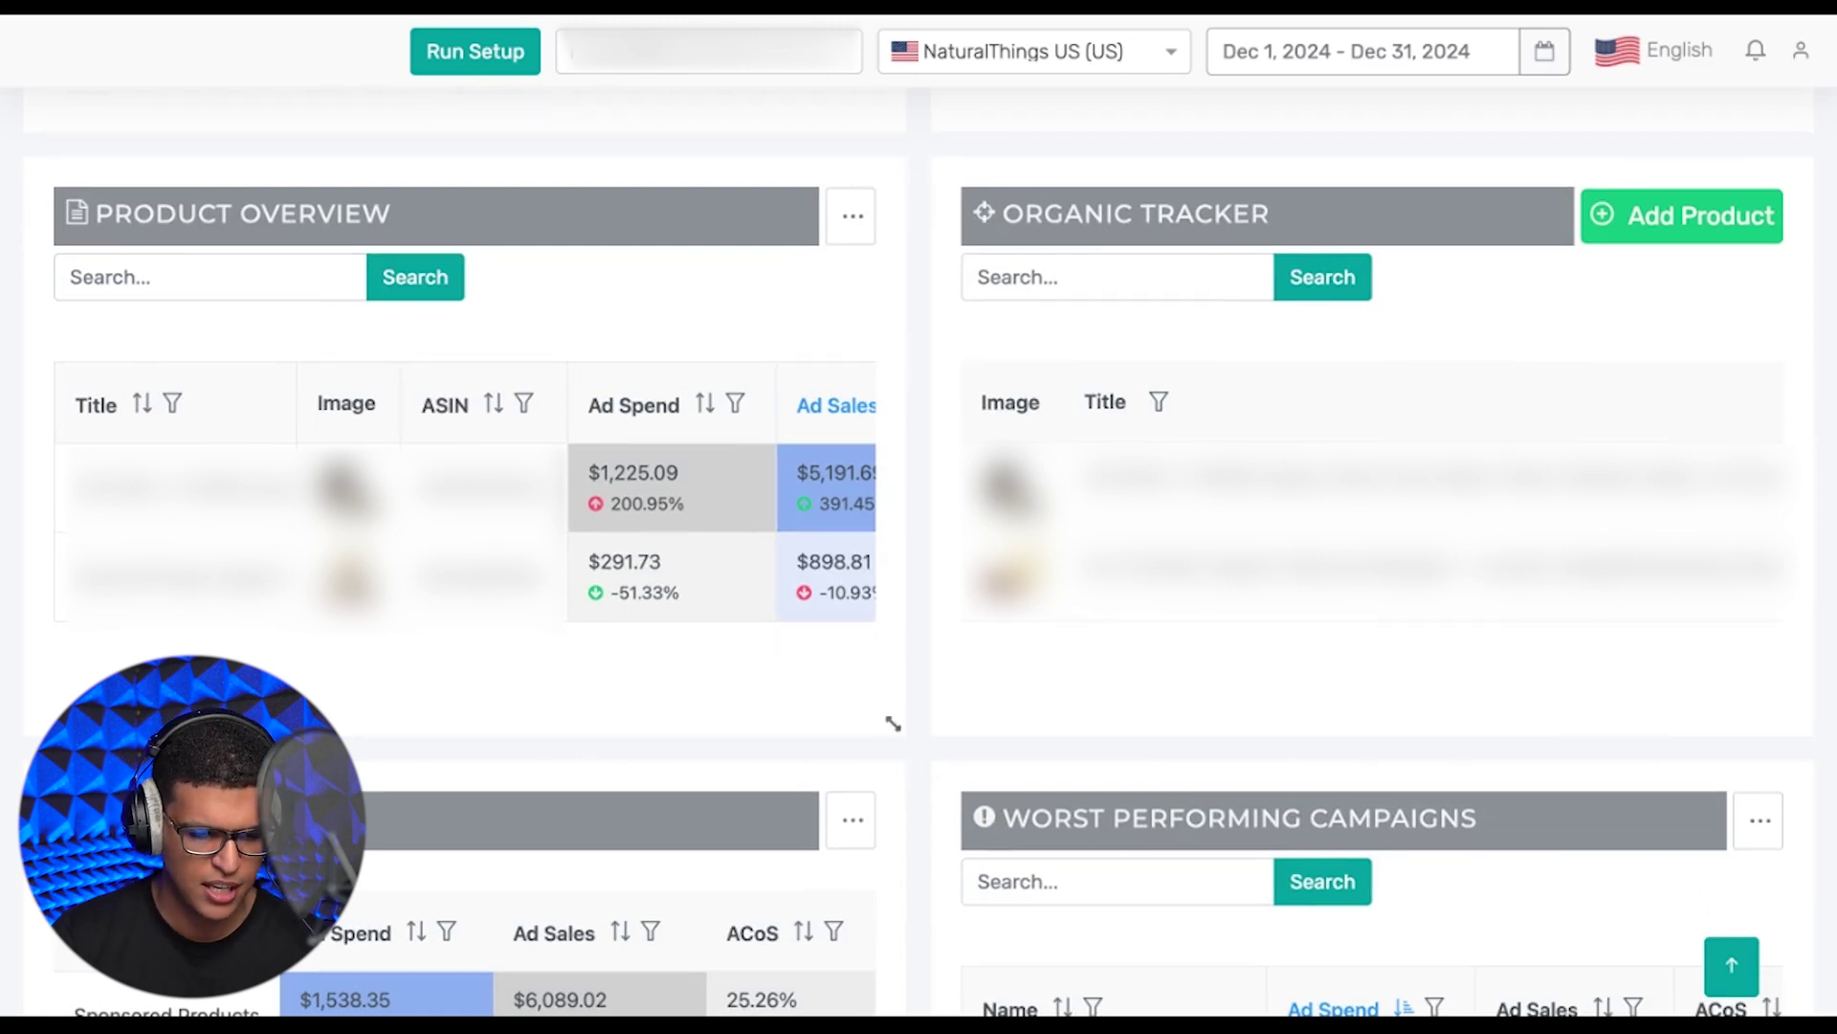
Scroll Product Overview sideways and check its metric choices without changes.
{"action": "scroll", "coordinate": [564, 555], "scroll_direction": "right", "scroll_amount": 5}
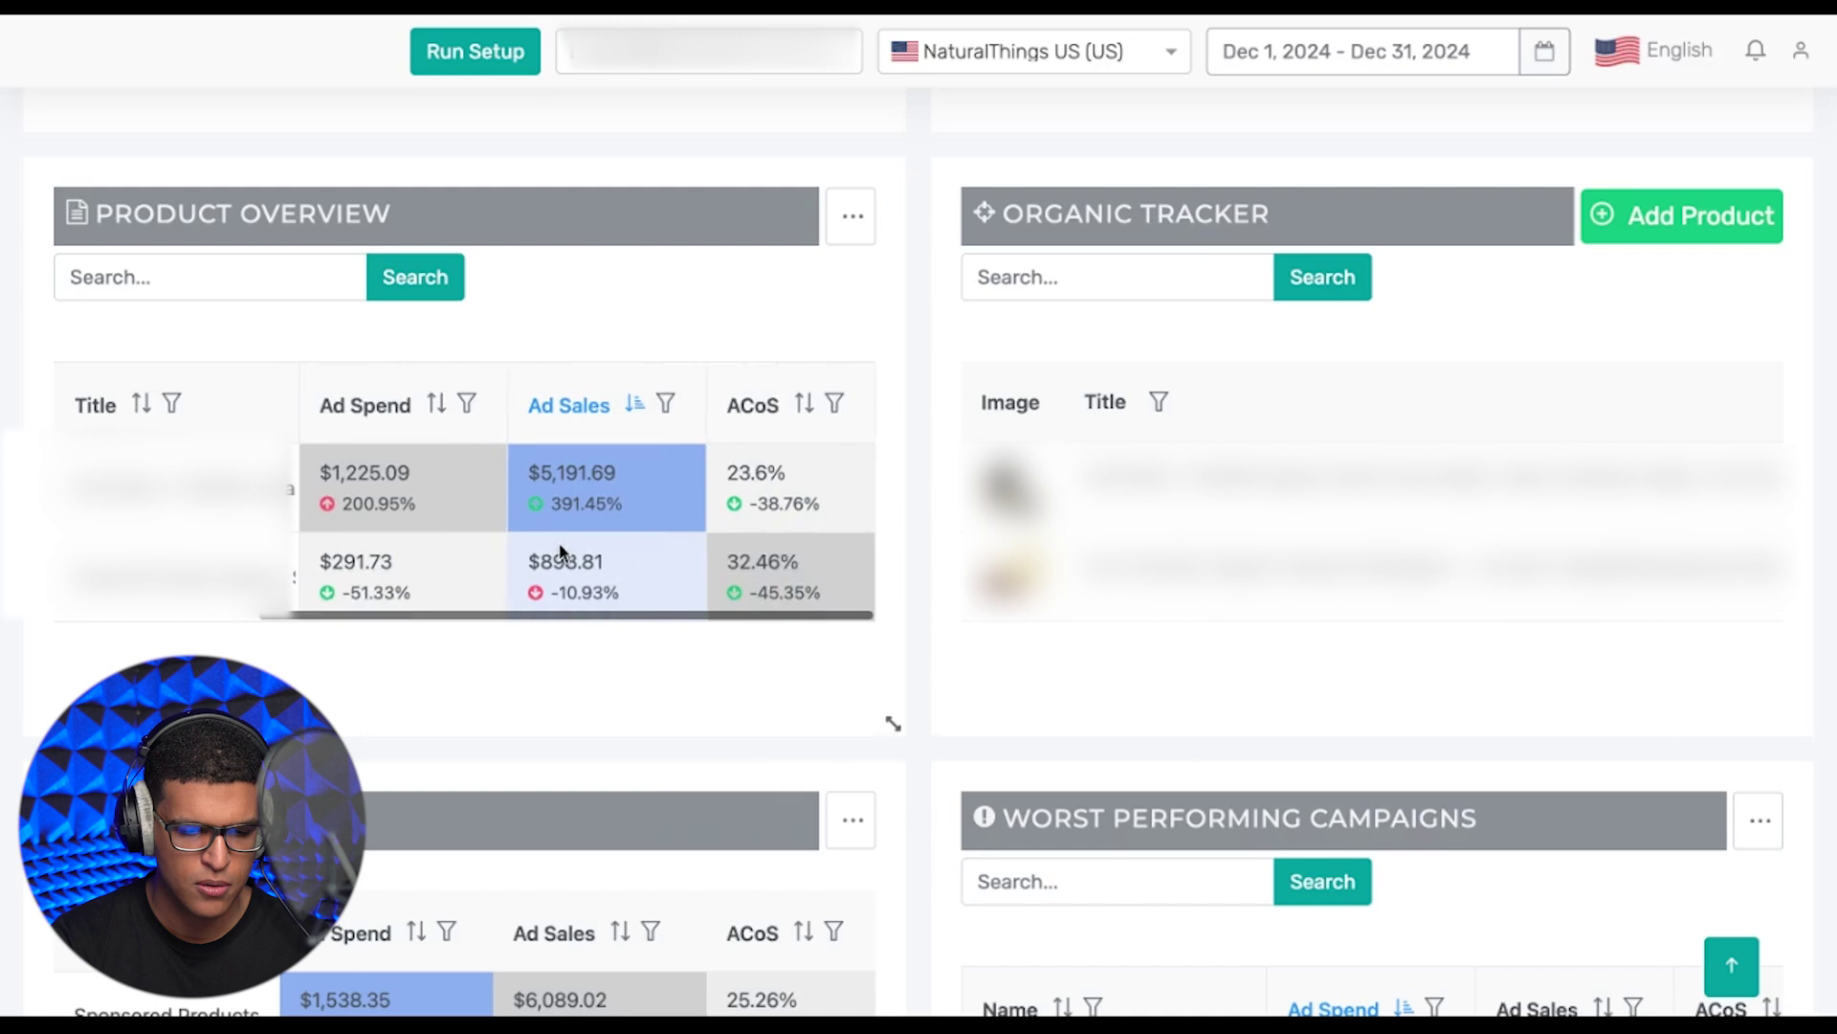
{"action": "left_click", "coordinate": [851, 213]}
{"action": "left_click", "coordinate": [851, 213]}
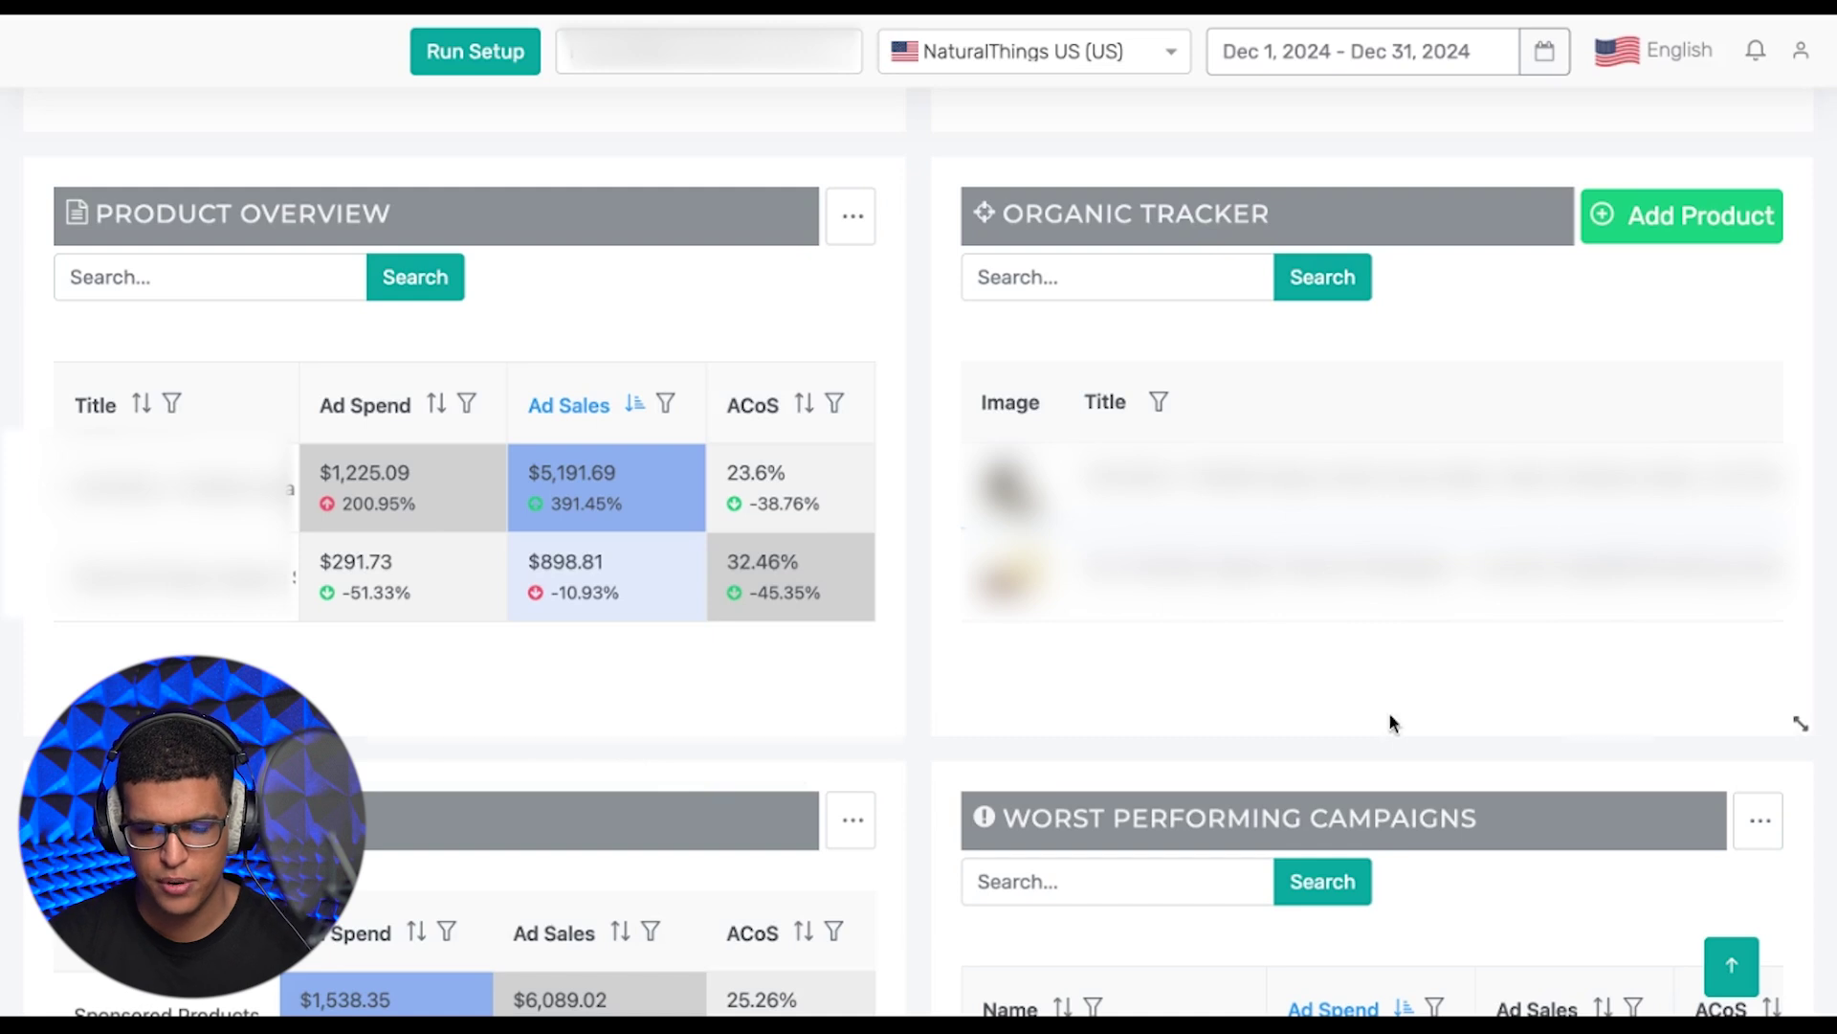
Show the Organic Tracker's product keyword rankings, then scroll down to Ad Type Analysis and Worst Performing Campaigns.
{"action": "left_click", "coordinate": [1692, 240]}
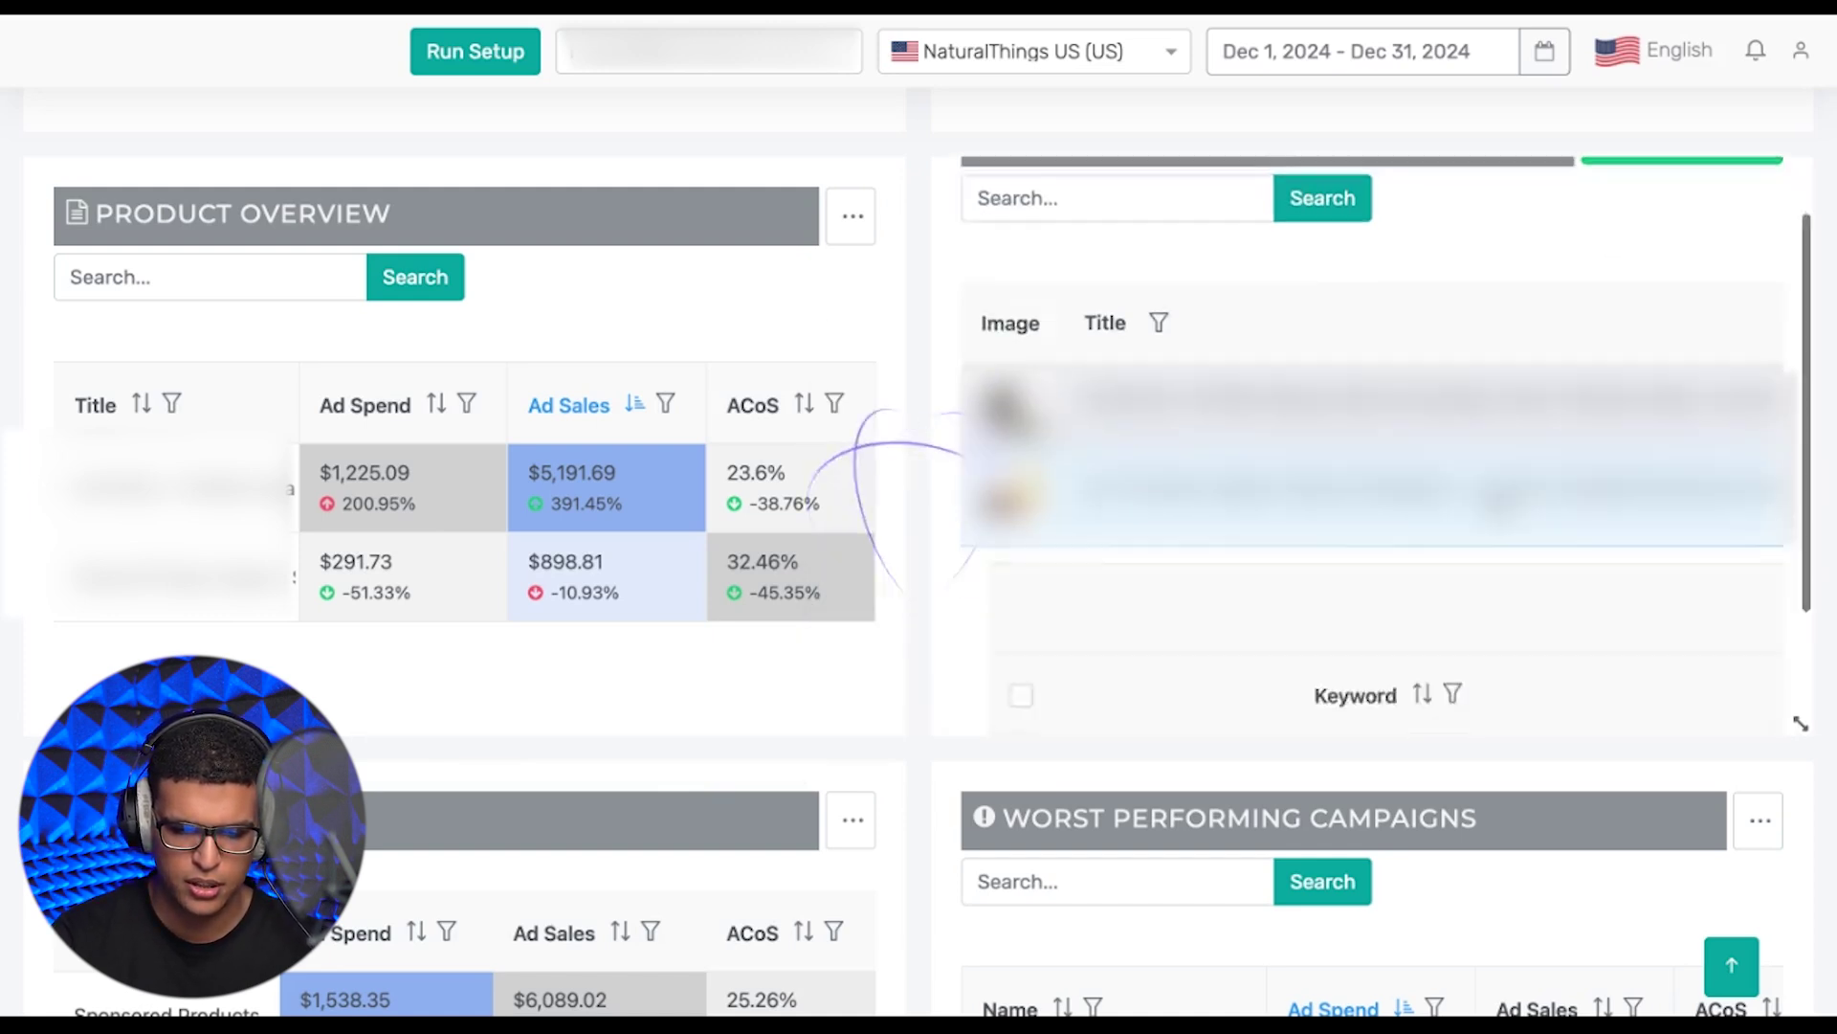
{"action": "scroll", "coordinate": [1494, 504], "scroll_direction": "down", "scroll_amount": 3}
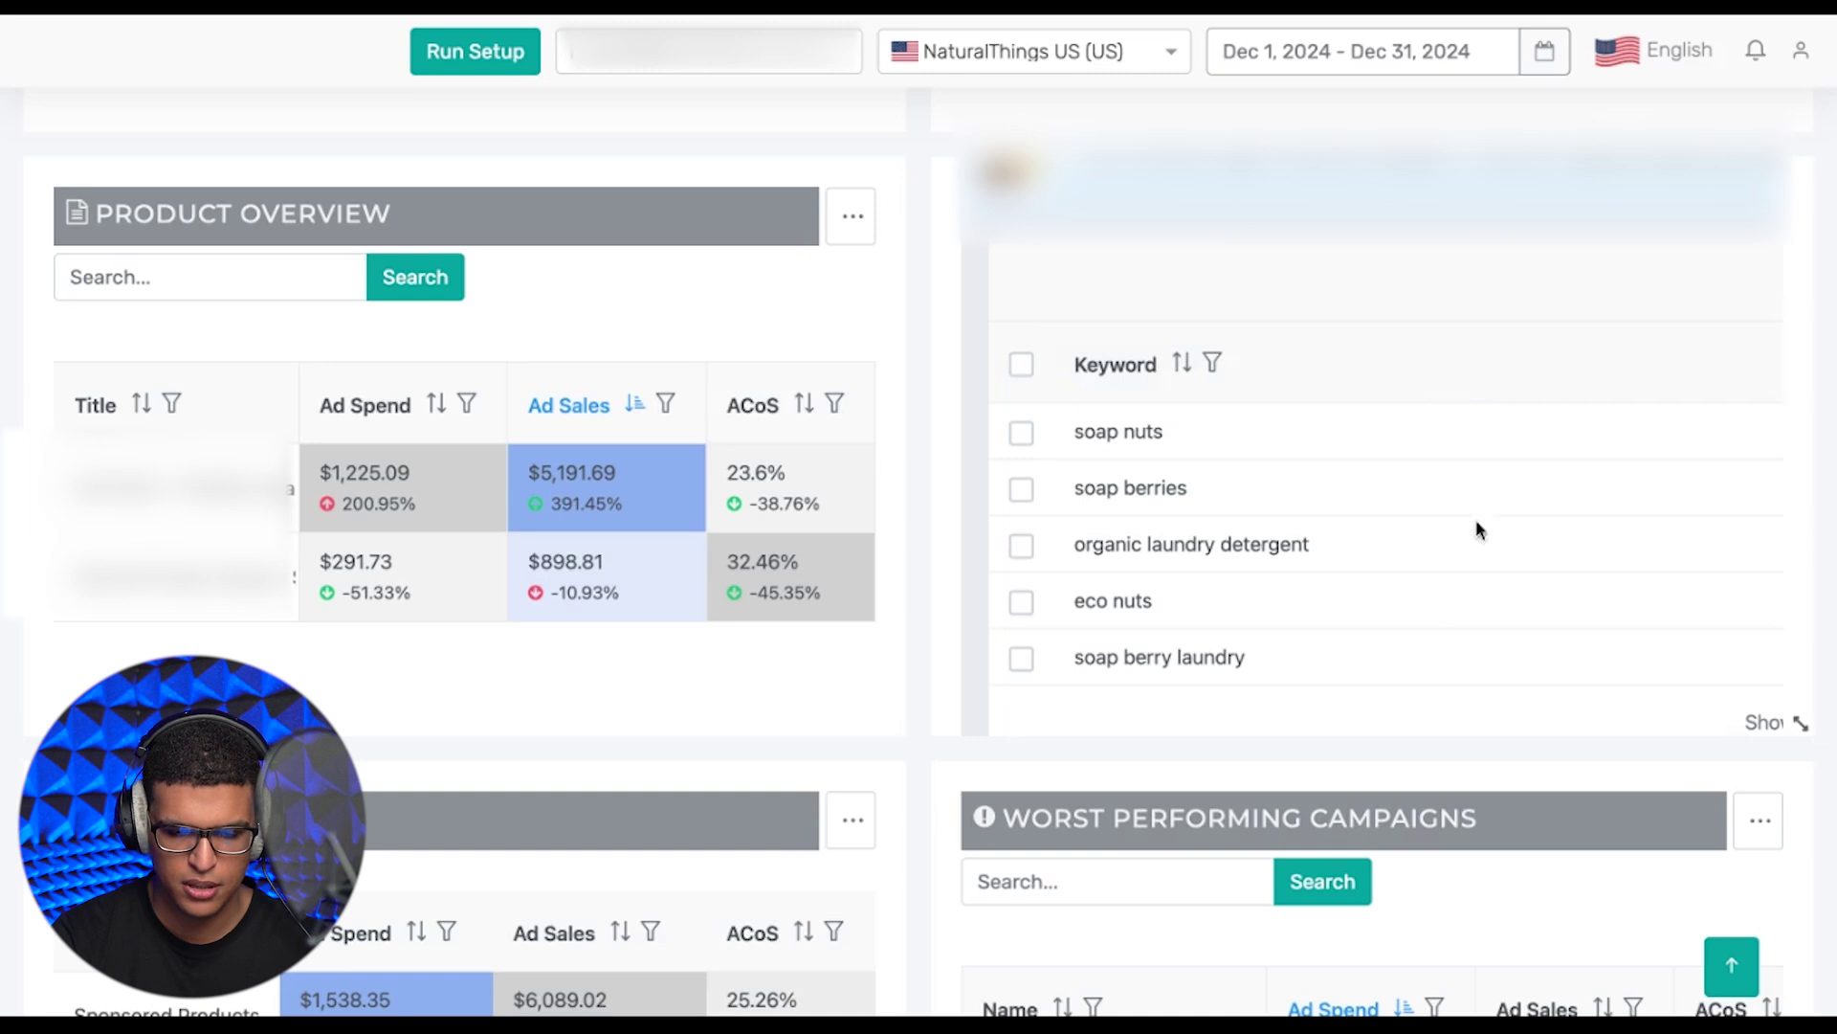
{"action": "scroll", "coordinate": [1476, 532], "scroll_direction": "right", "scroll_amount": 5}
{"action": "scroll", "coordinate": [1203, 448], "scroll_direction": "left", "scroll_amount": 2}
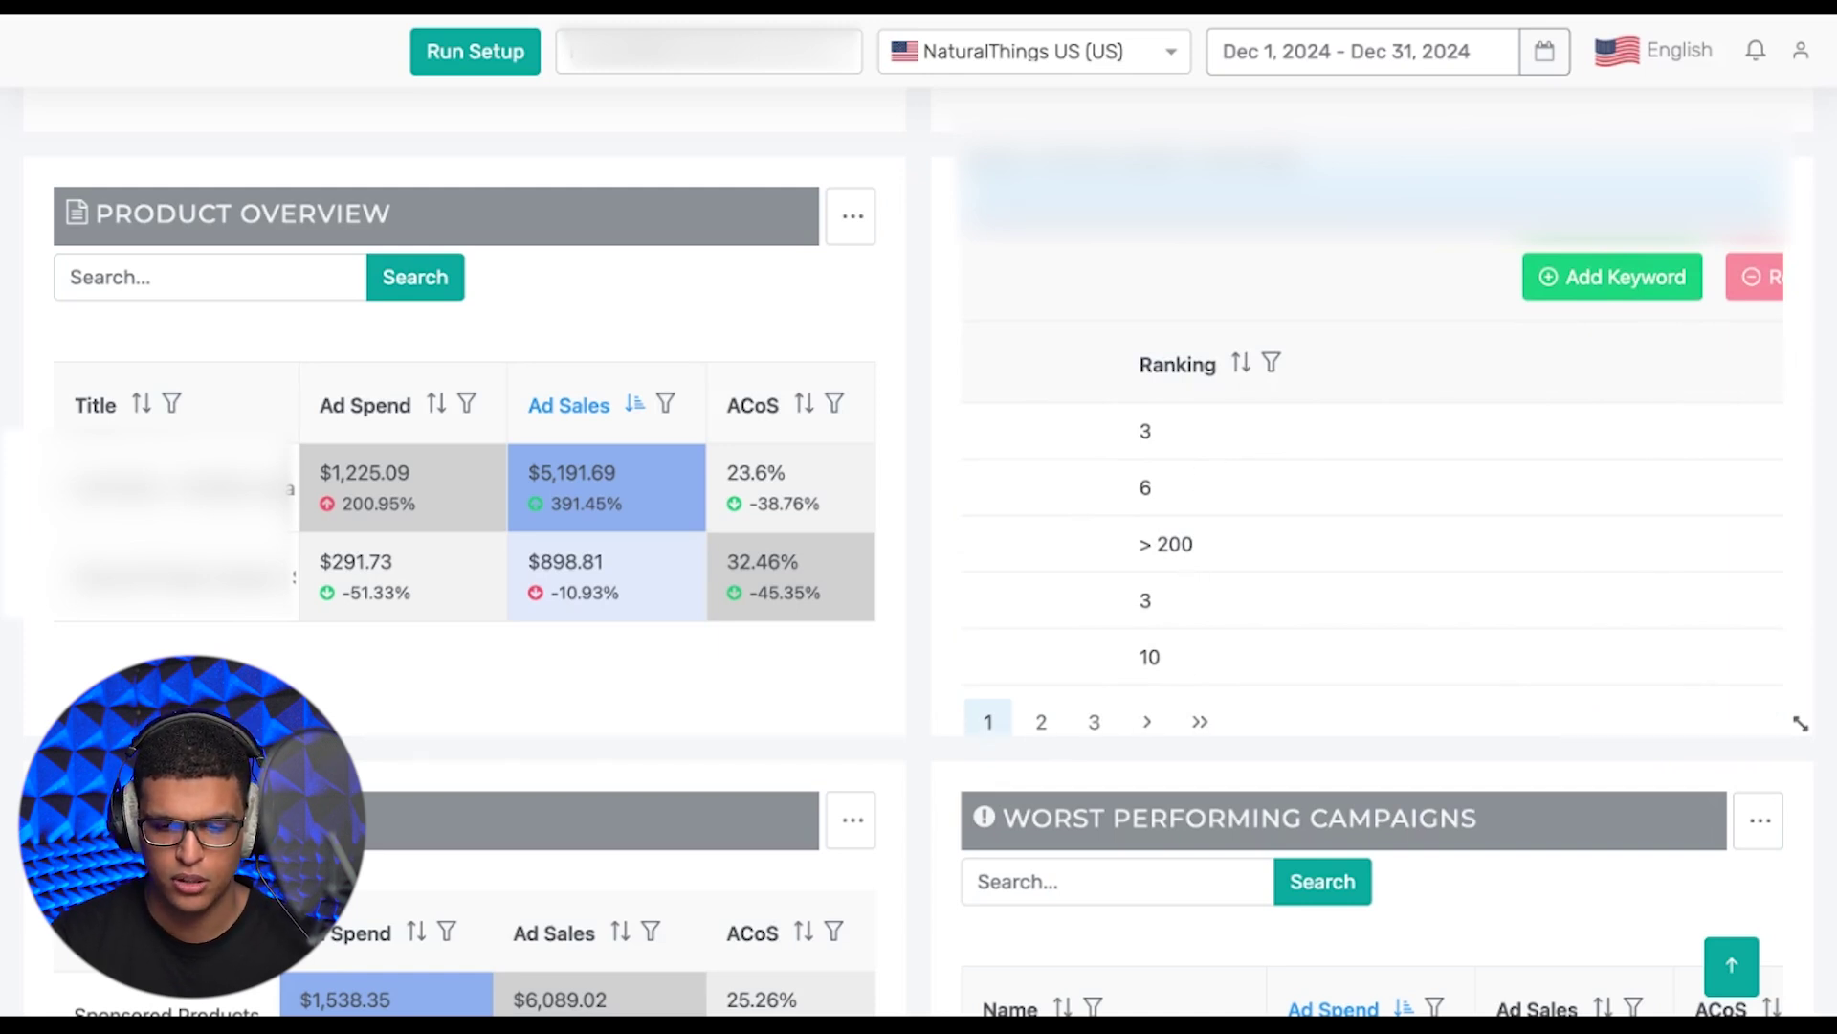
{"action": "scroll", "coordinate": [1407, 287], "scroll_direction": "left", "scroll_amount": 2}
{"action": "scroll", "coordinate": [1560, 562], "scroll_direction": "left", "scroll_amount": 2}
{"action": "scroll", "coordinate": [956, 706], "scroll_direction": "down", "scroll_amount": 6}
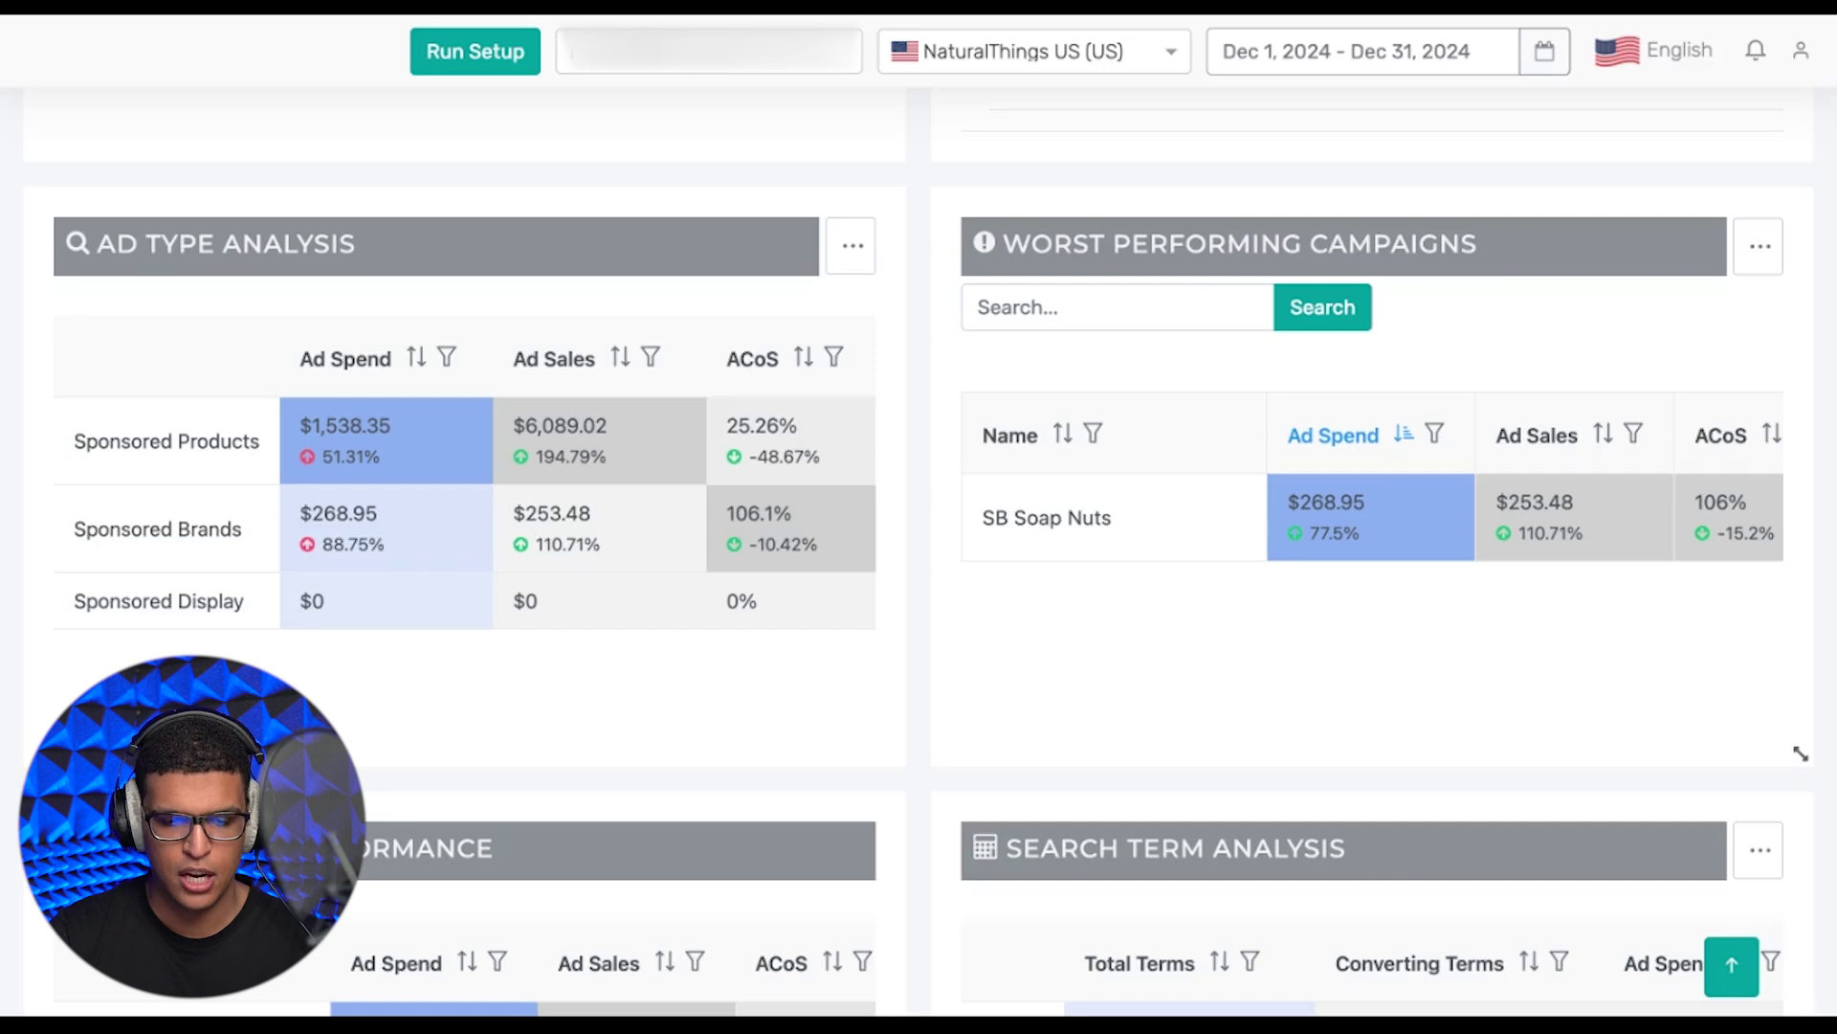
Scroll down to Placement Performance (Top of Search $692.95, 20.36% ACoS) and Search Term Analysis.
{"action": "scroll", "coordinate": [919, 572], "scroll_direction": "down", "scroll_amount": 1}
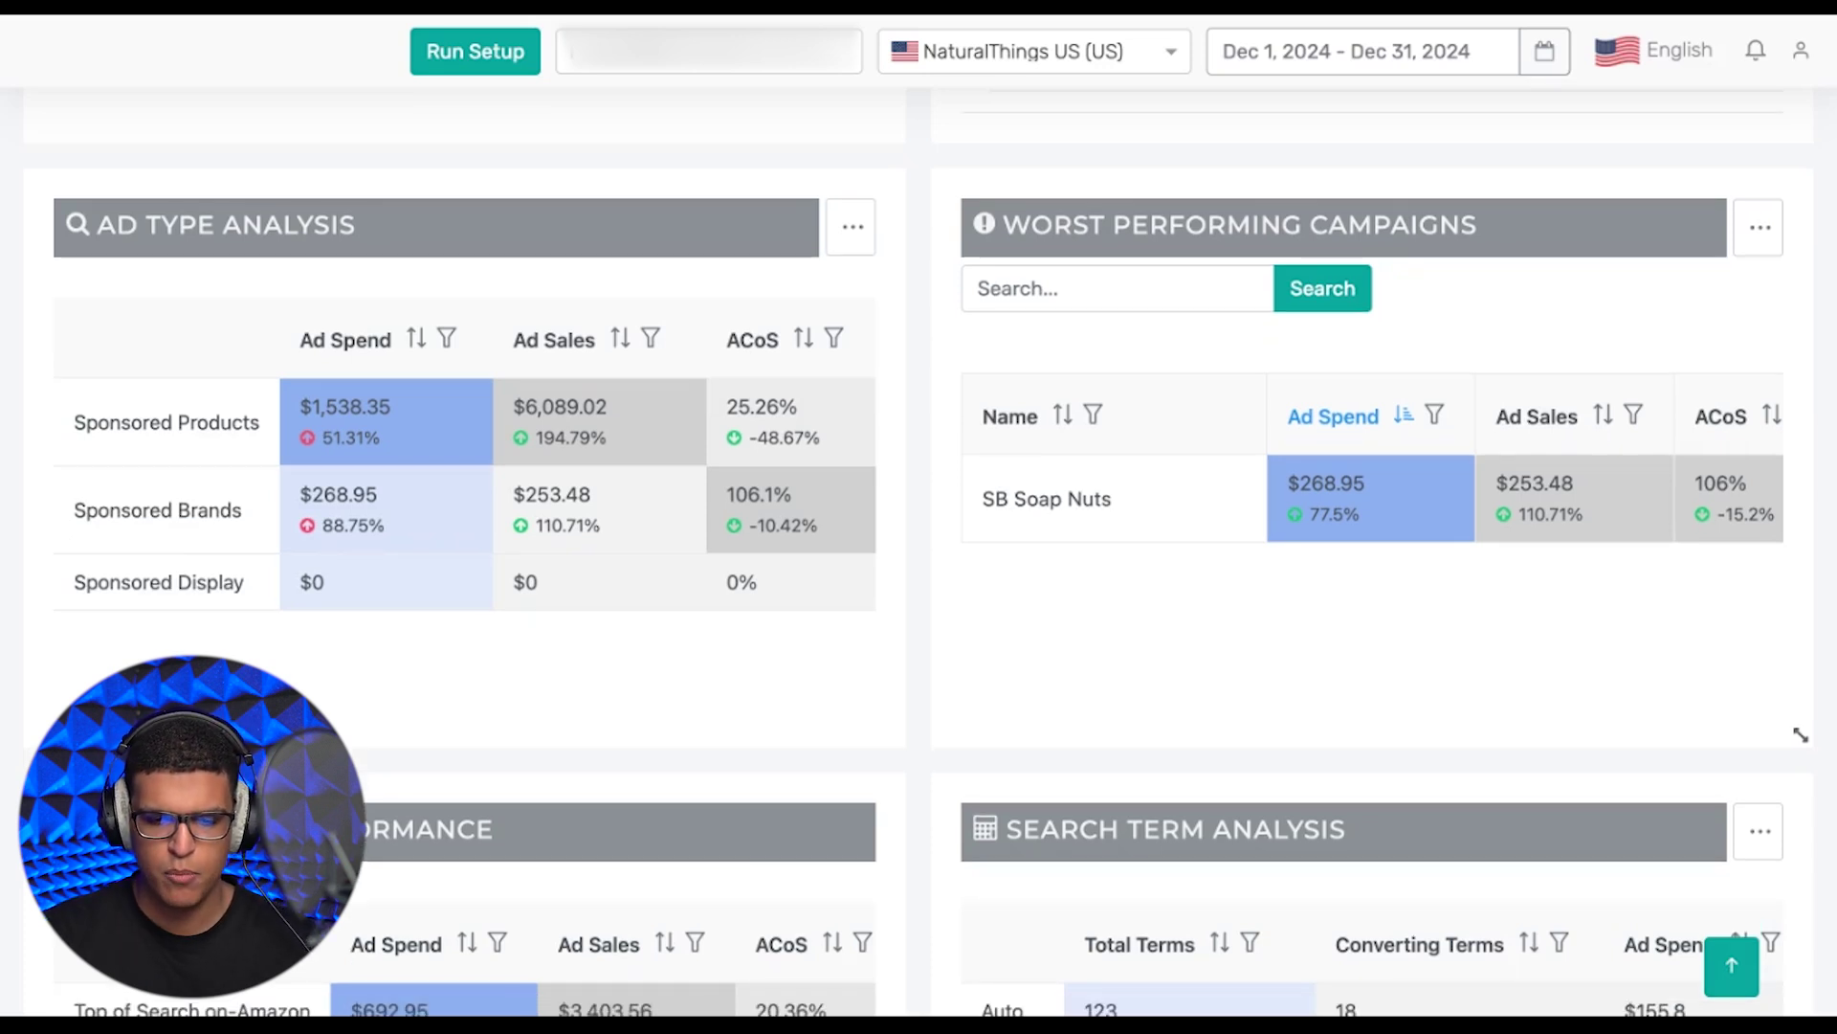
{"action": "scroll", "coordinate": [919, 555], "scroll_direction": "down", "scroll_amount": 6}
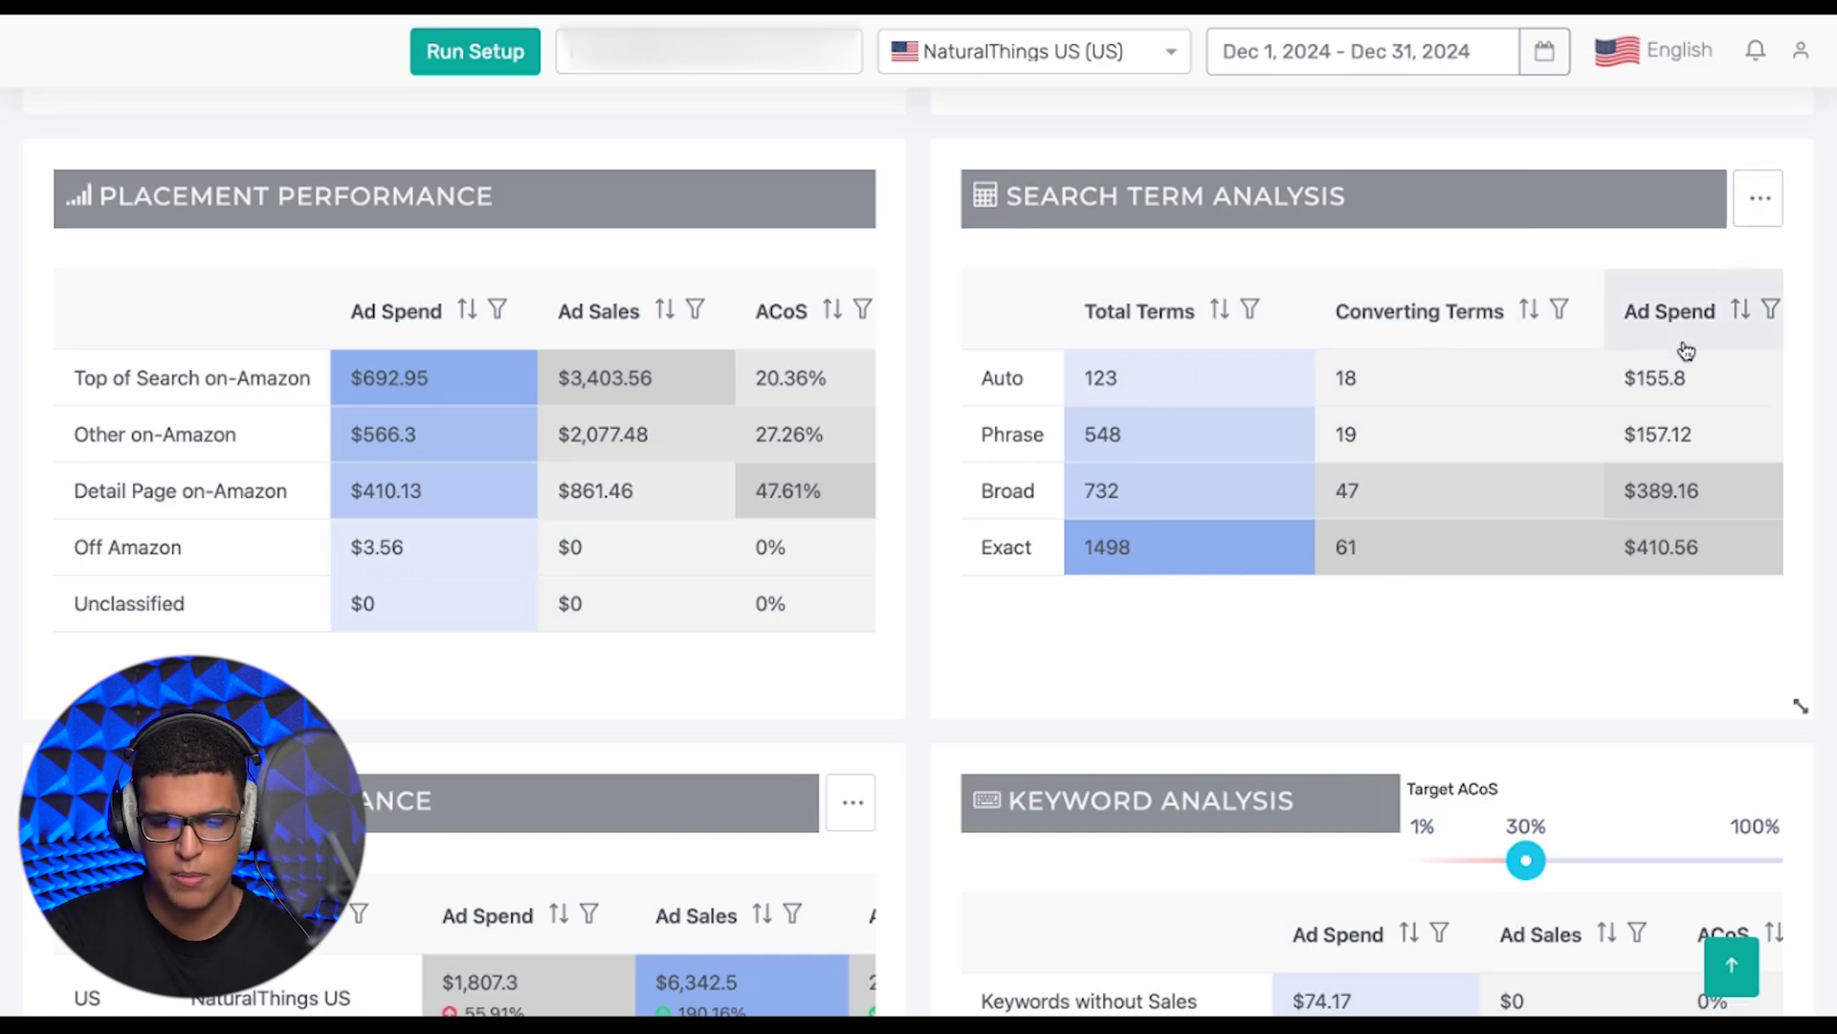
Scroll the Search Term Analysis table sideways and review its '4 metrics selected' options without changes.
{"action": "scroll", "coordinate": [1690, 461], "scroll_direction": "right", "scroll_amount": 1}
{"action": "scroll", "coordinate": [1690, 461], "scroll_direction": "right", "scroll_amount": 3}
{"action": "left_click", "coordinate": [1757, 198]}
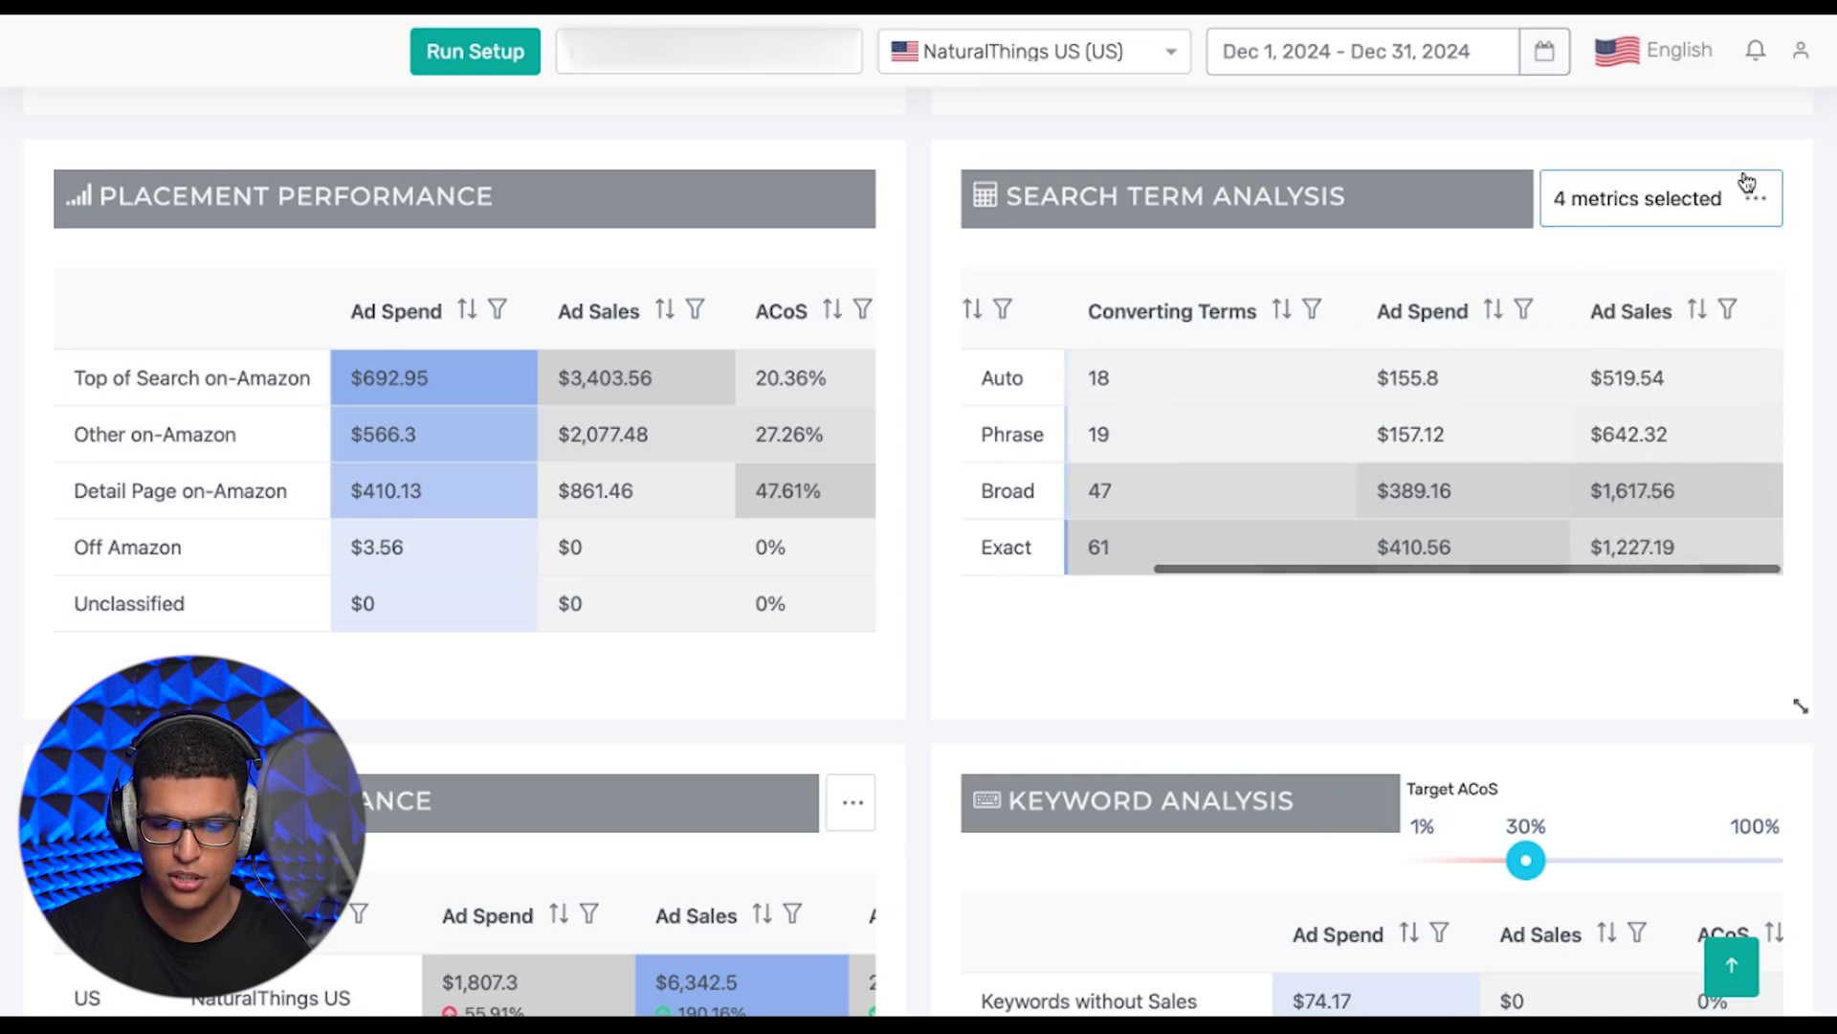
{"action": "left_click", "coordinate": [1754, 199]}
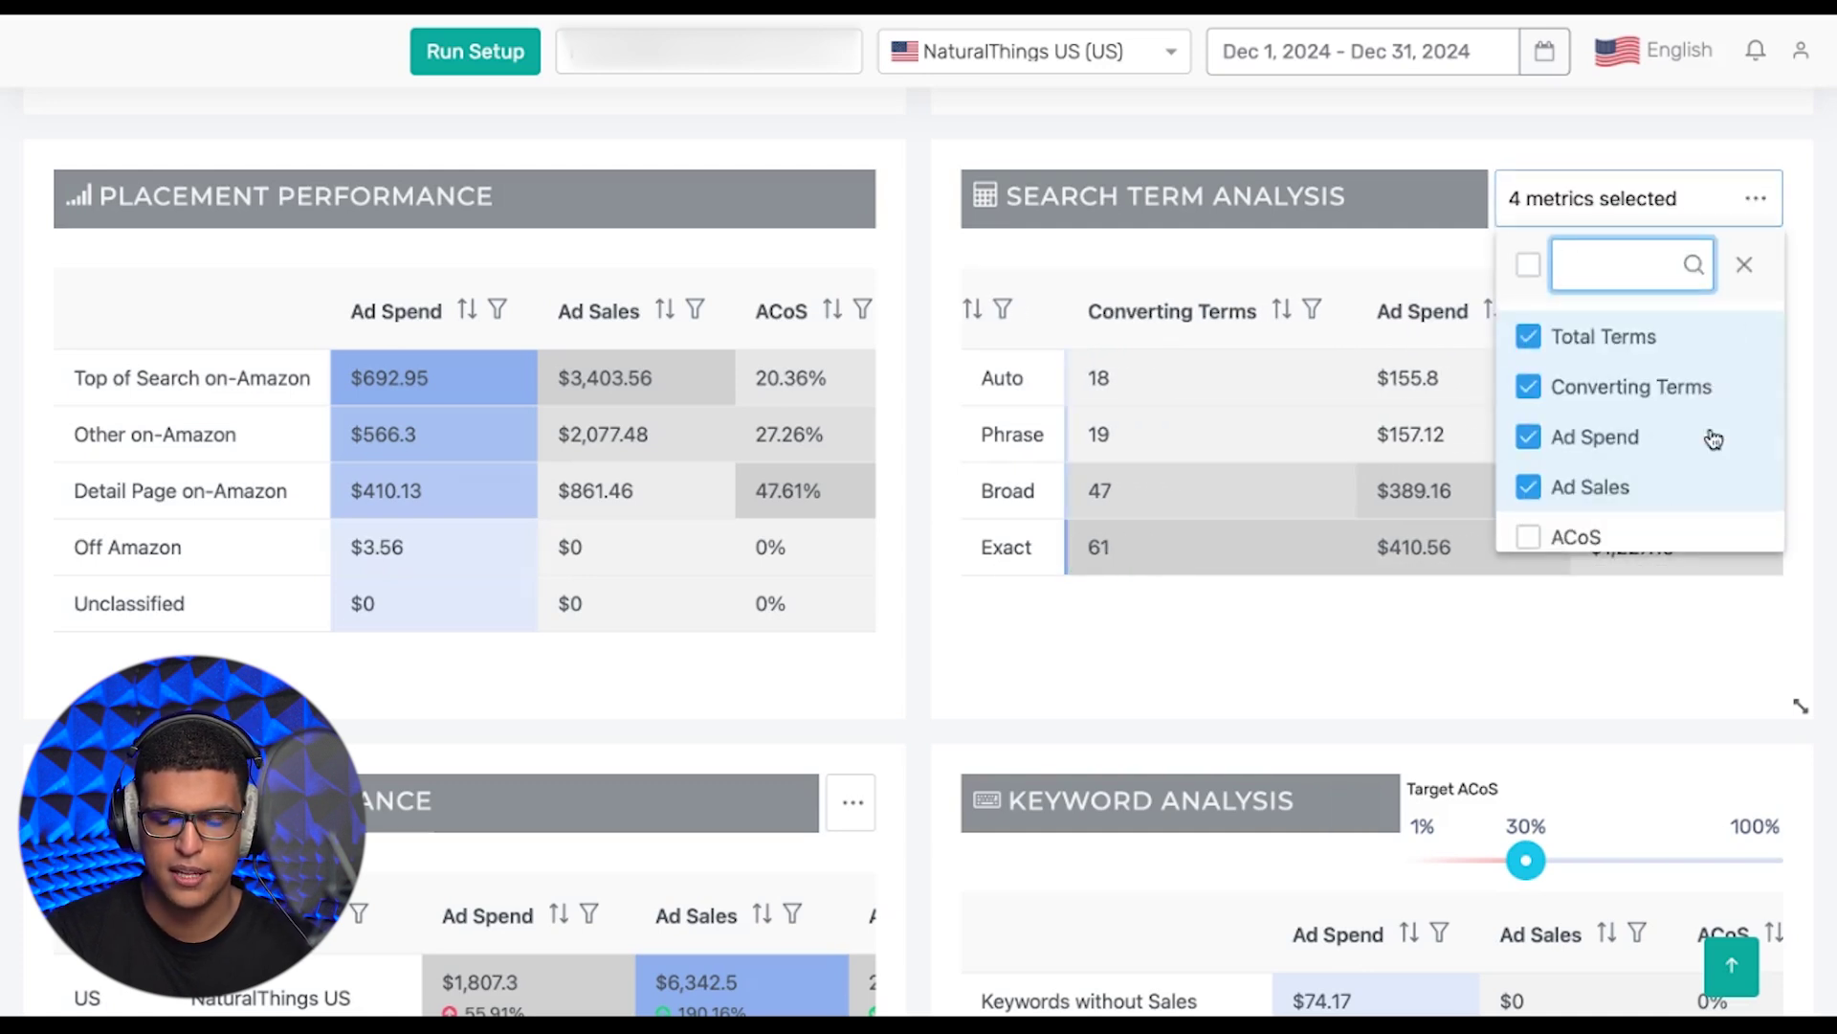
{"action": "left_click", "coordinate": [1769, 200]}
Scroll down to Global Performance ($1,807.3 US ad spend) and Keyword Analysis at 30% target ACoS.
{"action": "scroll", "coordinate": [1308, 657], "scroll_direction": "down", "scroll_amount": 2}
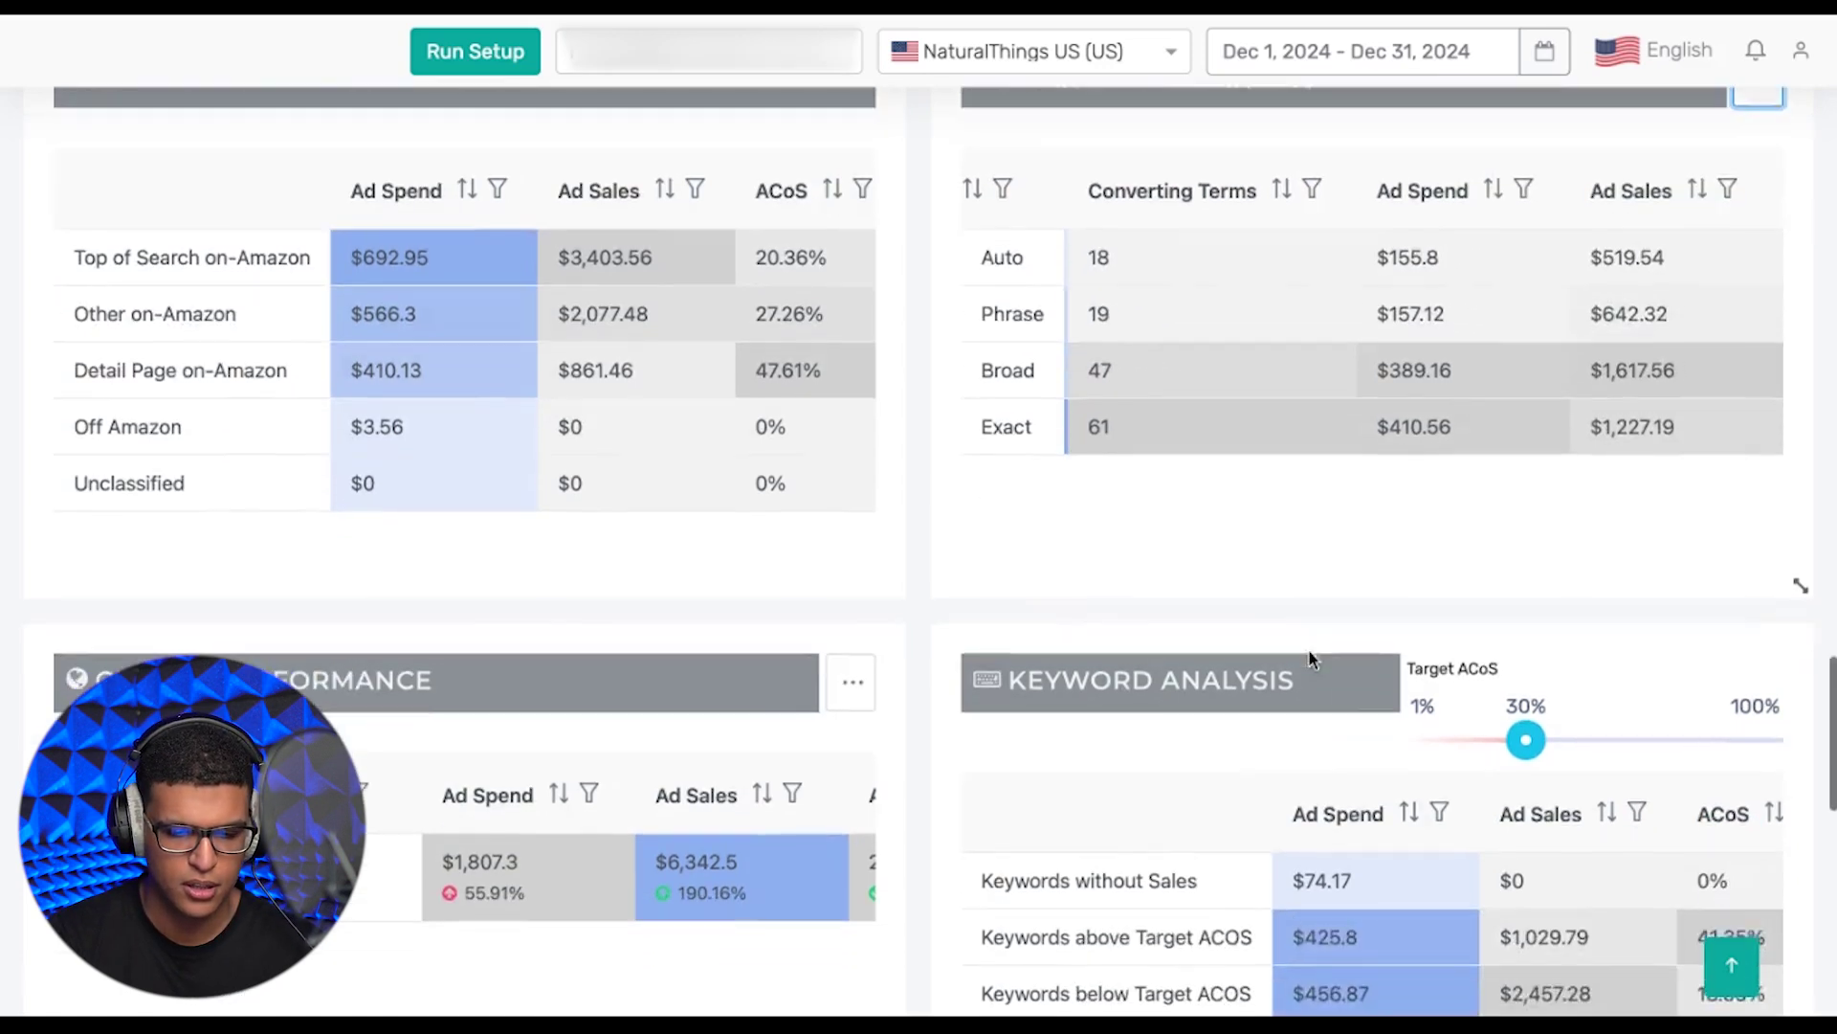
{"action": "scroll", "coordinate": [1308, 656], "scroll_direction": "up", "scroll_amount": 2}
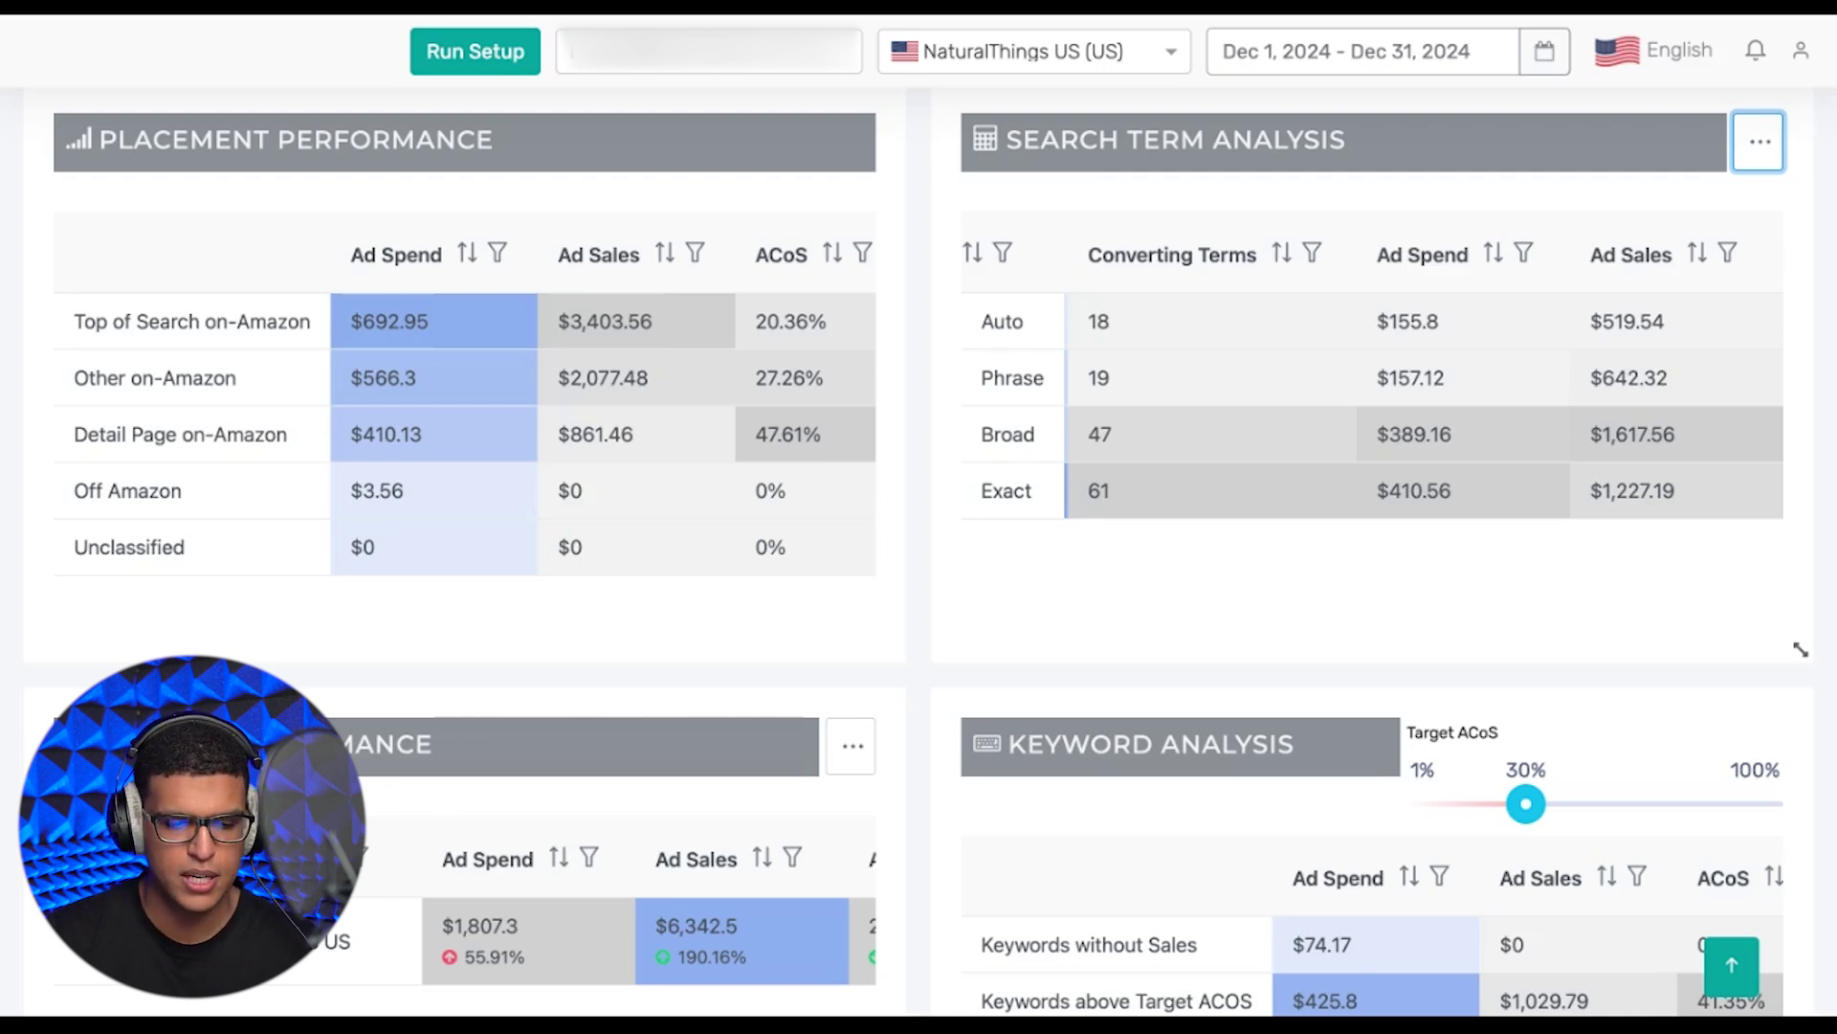
{"action": "scroll", "coordinate": [1214, 450], "scroll_direction": "down", "scroll_amount": 5}
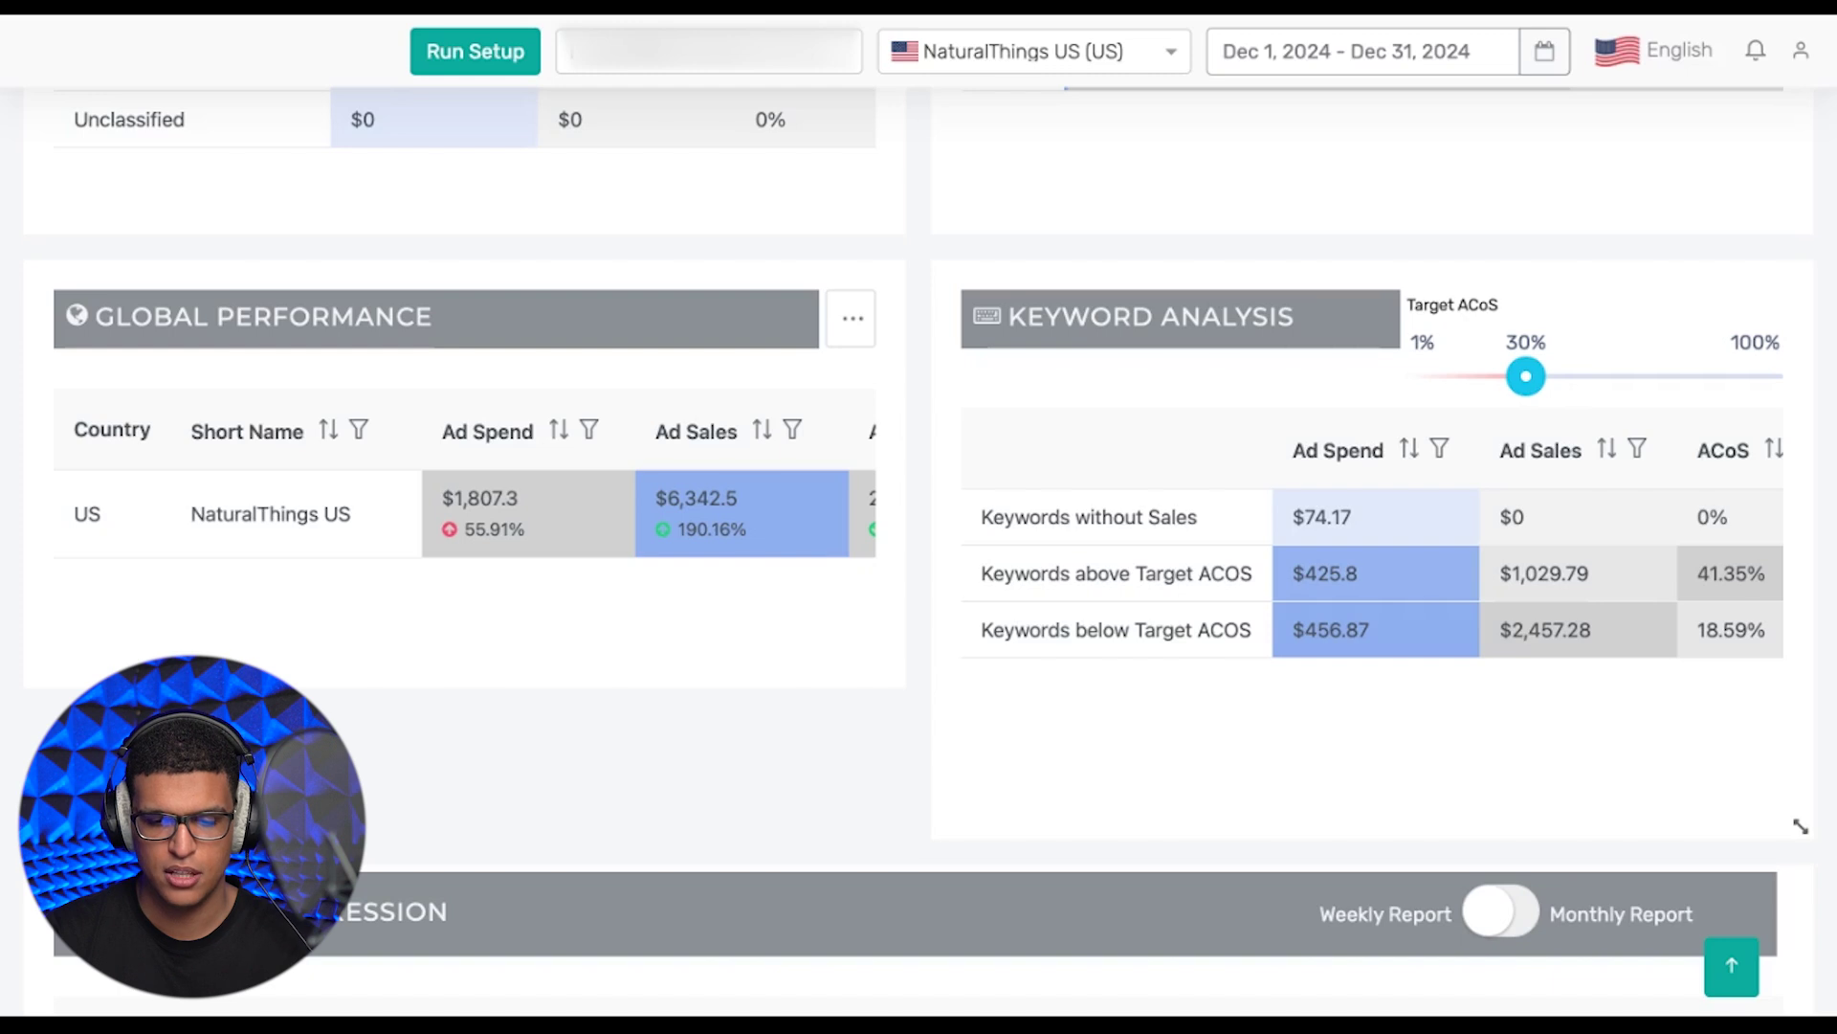
Scroll down to the Account Progression table with Weekly Report selected for December 2024.
{"action": "scroll", "coordinate": [1800, 825], "scroll_direction": "down", "scroll_amount": 8}
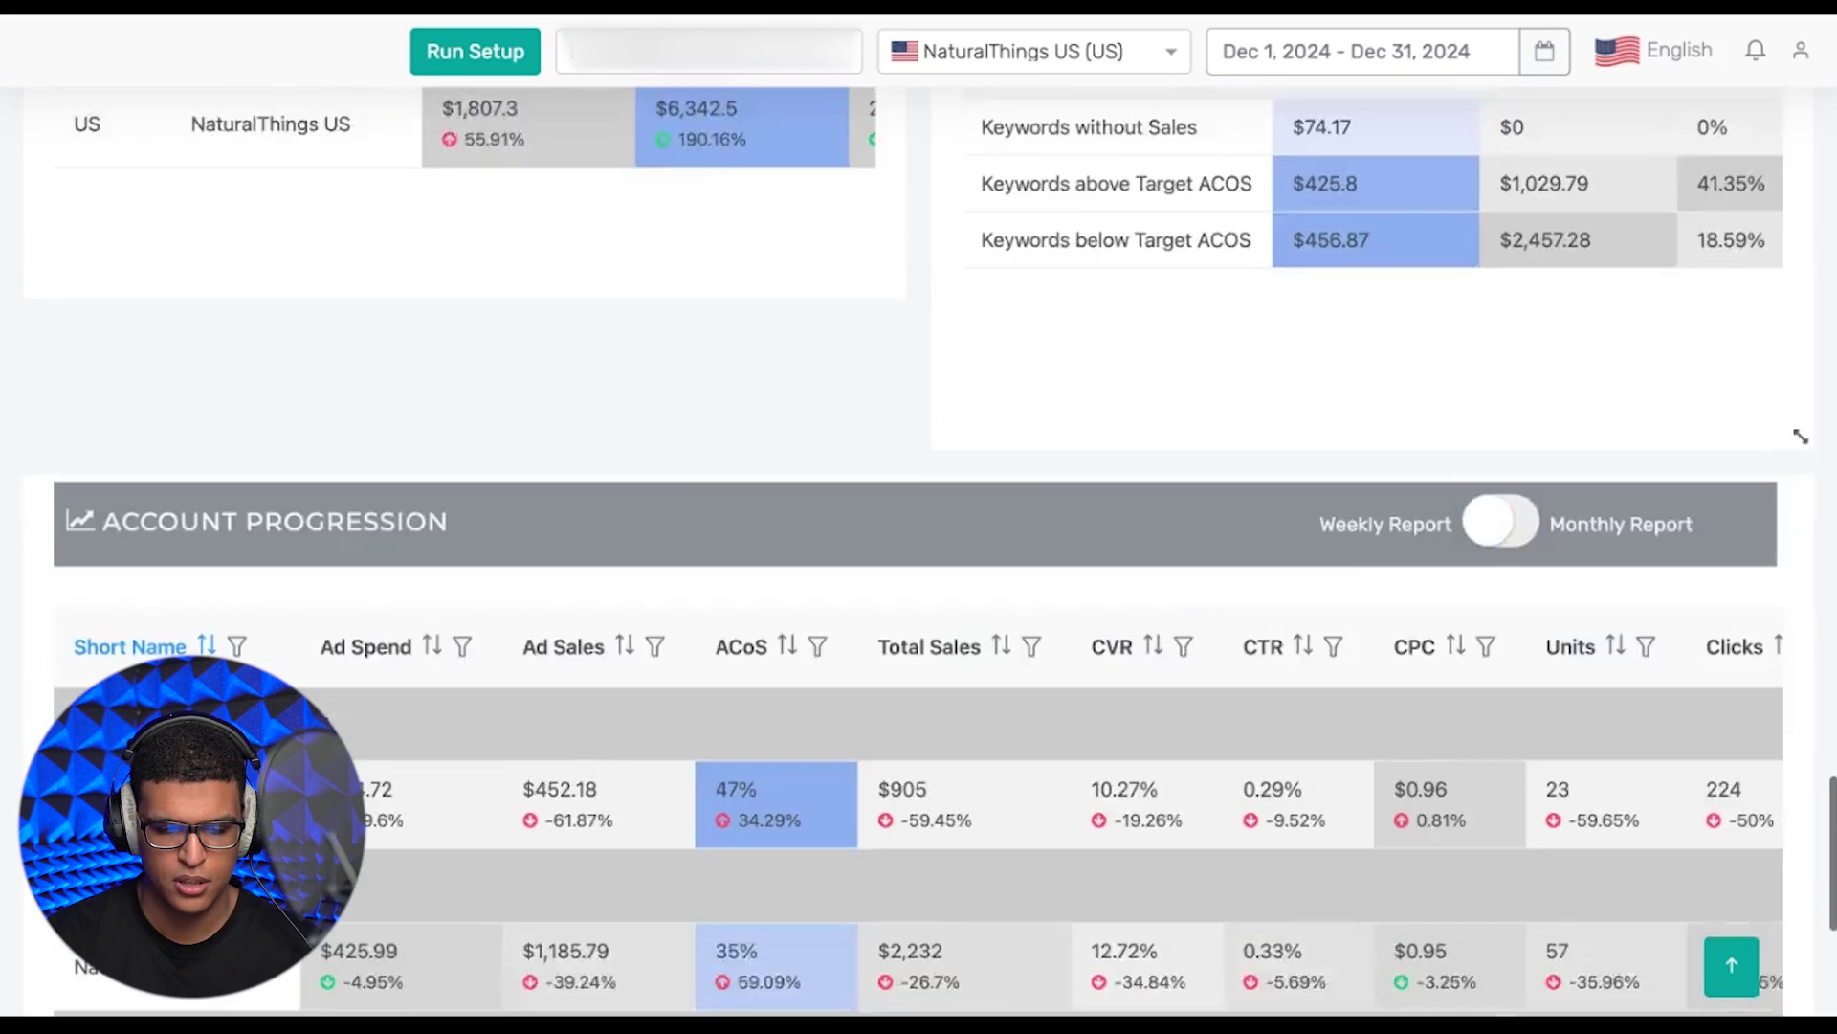